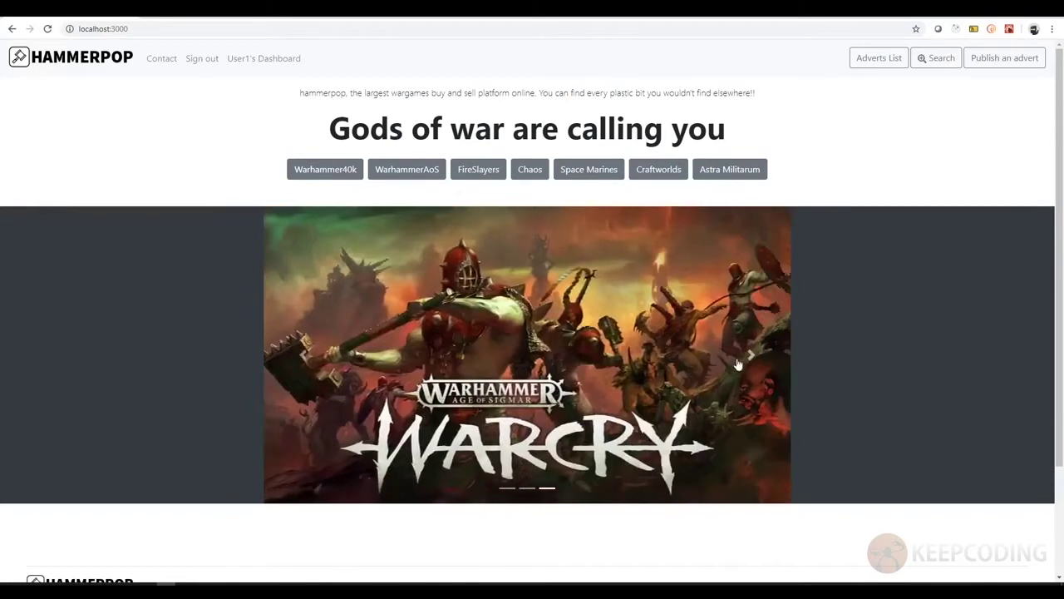
left_click(754, 359)
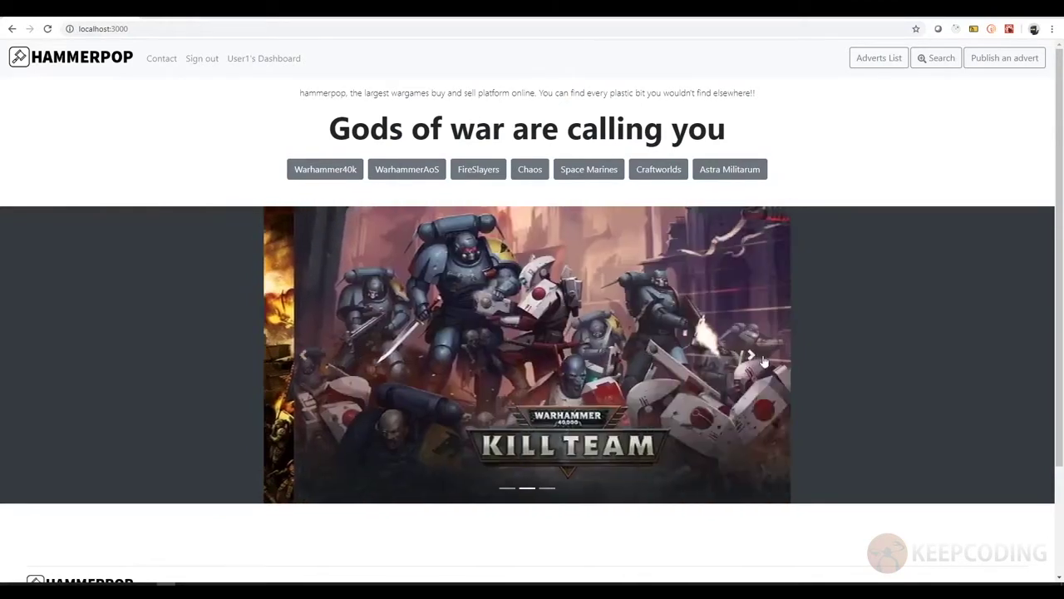
scroll(857, 291, "down", 2)
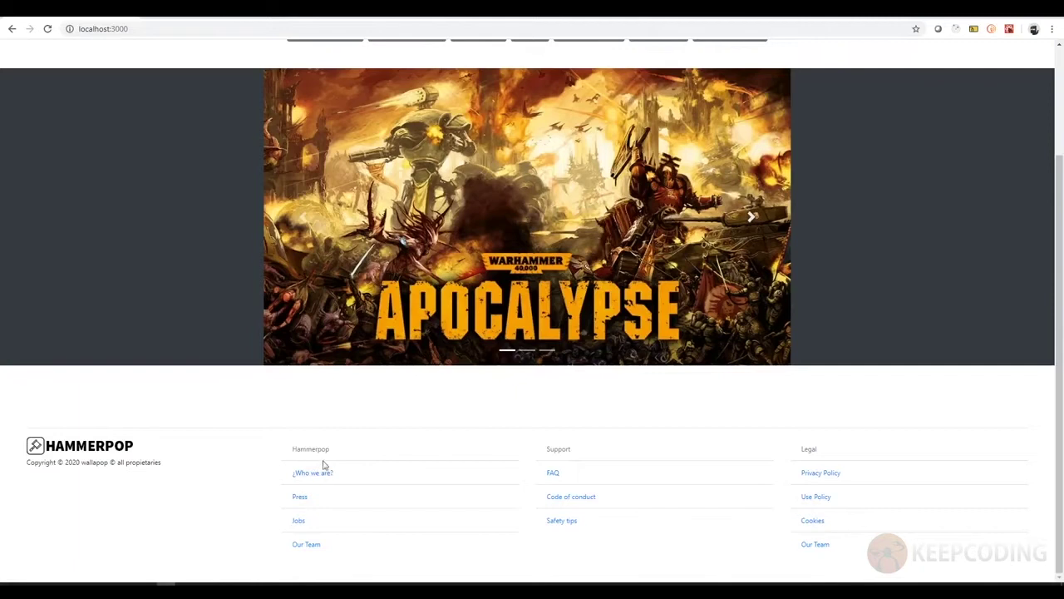
scroll(249, 449, "up", 2)
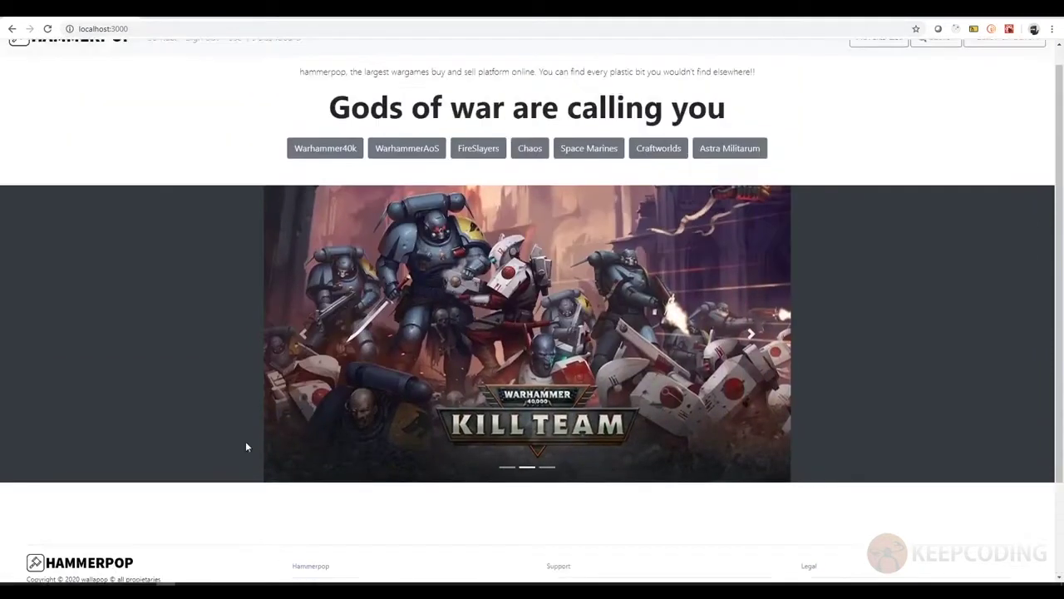
scroll(246, 447, "up", 1)
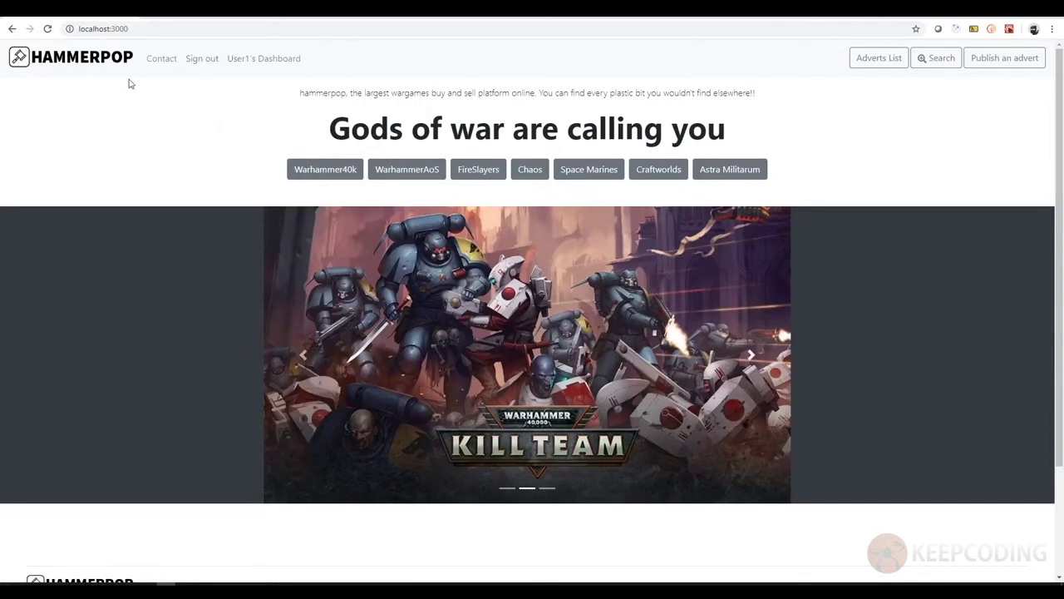
left_click(88, 60)
- View the contact form, then sign out to return to the public home page
left_click(165, 69)
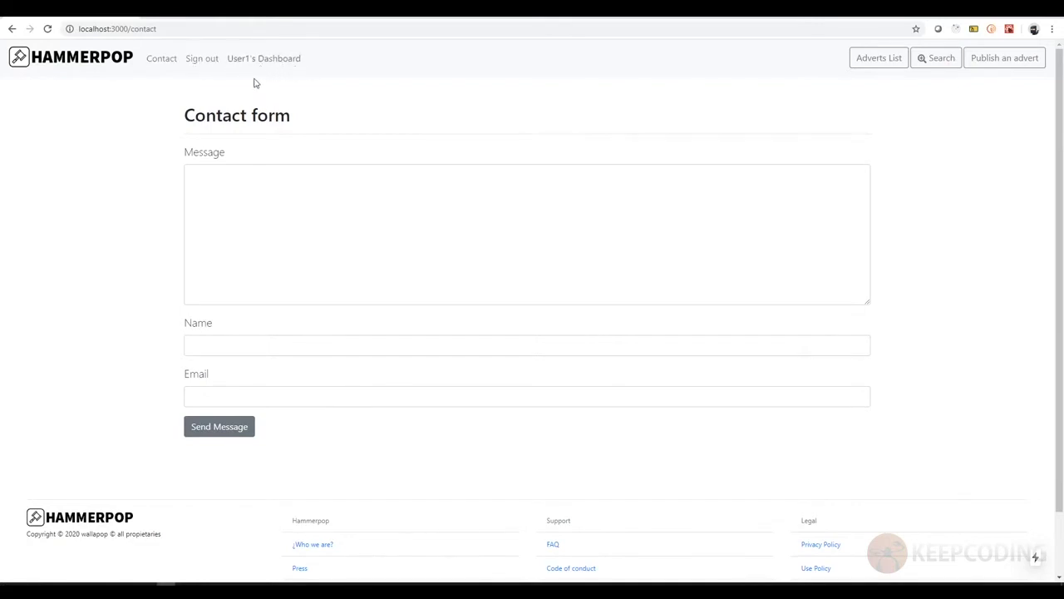
left_click(207, 65)
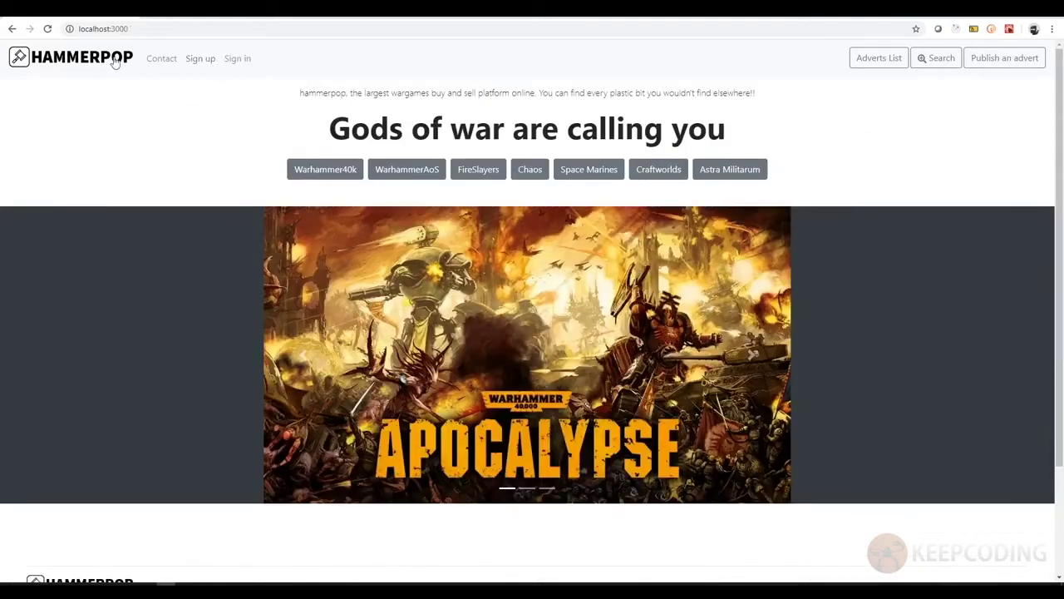
- Submit the sign-up form with name, email and password empty to trigger 'Name is required'
left_click(201, 67)
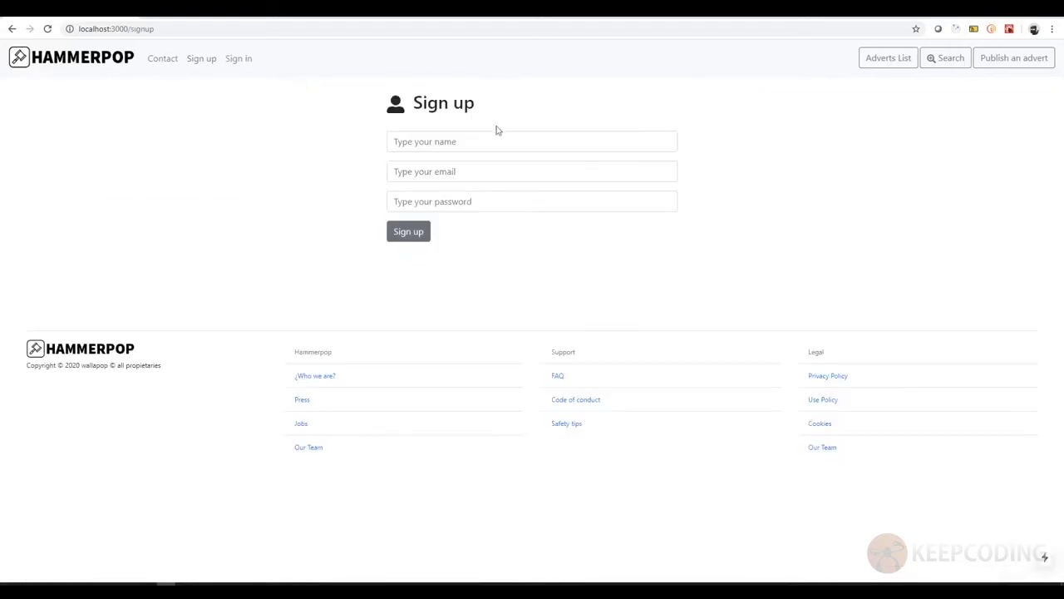
left_click(634, 145)
left_click(550, 164)
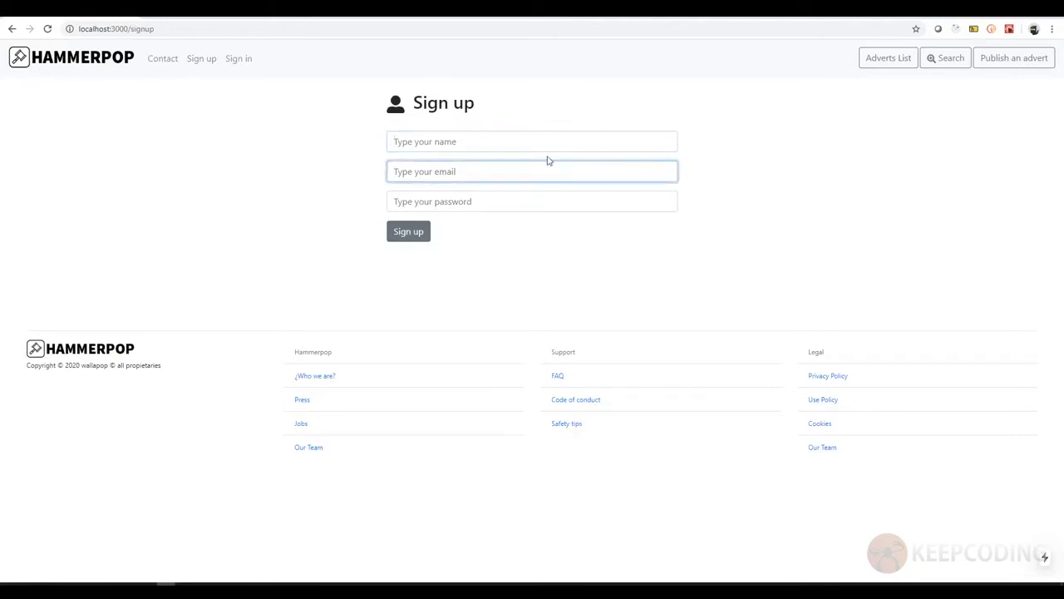
left_click(478, 139)
left_click(456, 172)
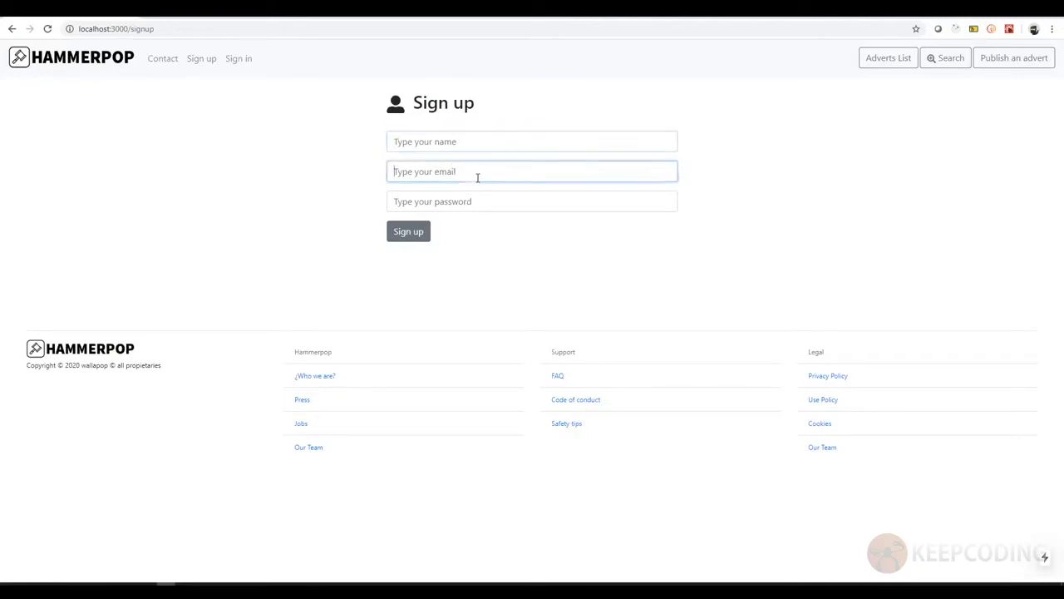
left_click(514, 203)
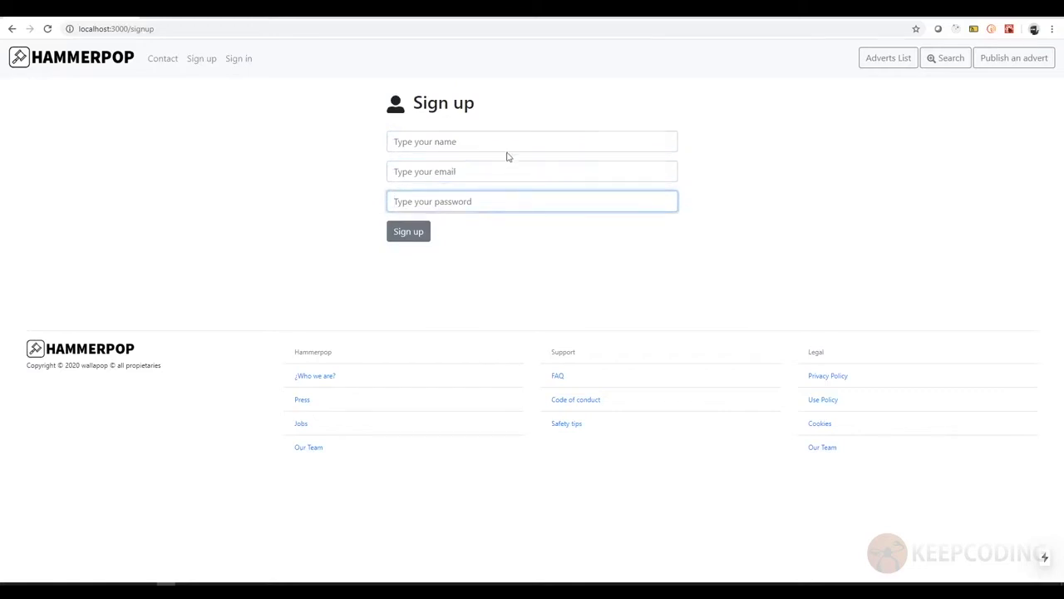
left_click(427, 230)
left_click(481, 215)
left_click(476, 240)
left_click(471, 180)
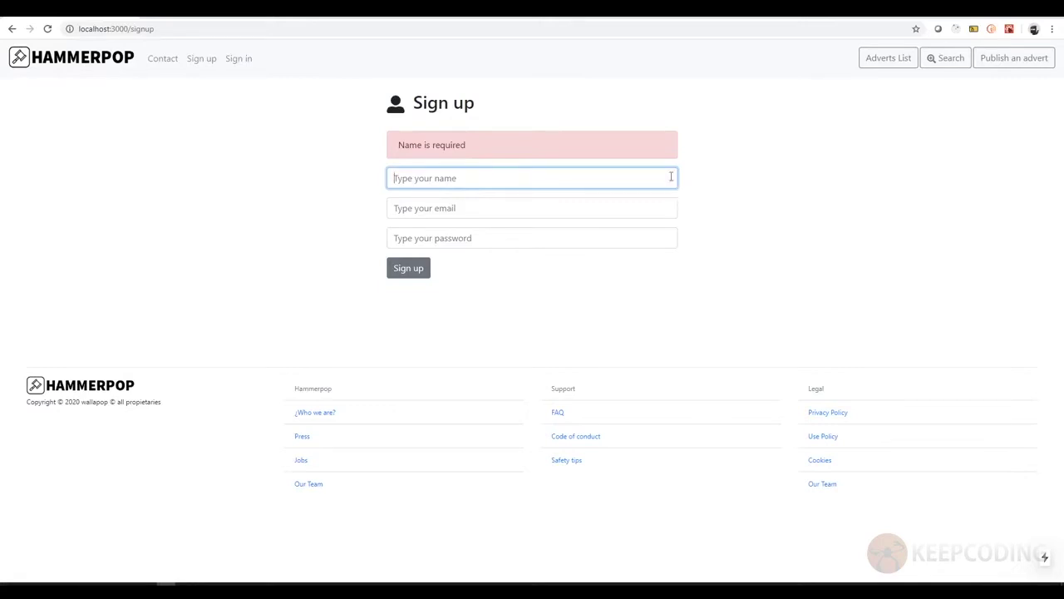
left_click(240, 62)
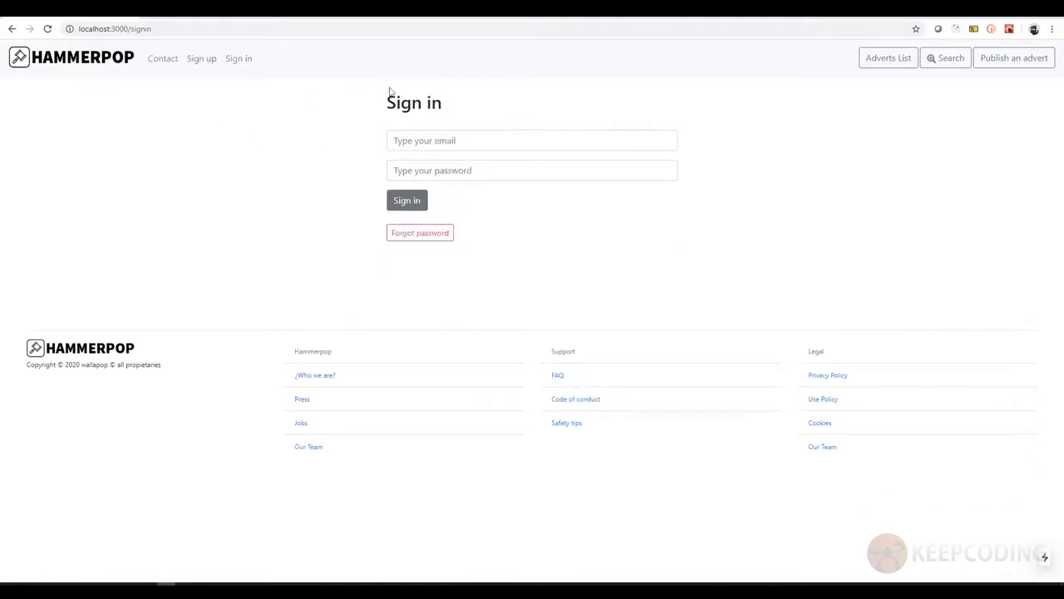
- Focus the email field on the Sign in page, leaving email and password empty
left_click(466, 143)
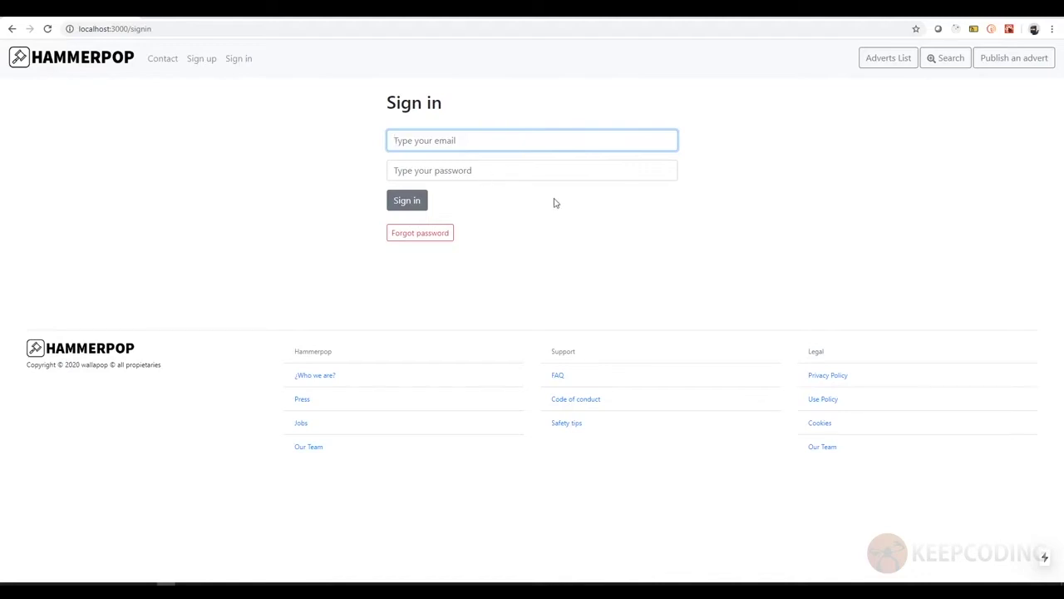
- Open the full adverts list from the home page and scroll through the Adverts 10 batch
left_click(153, 60)
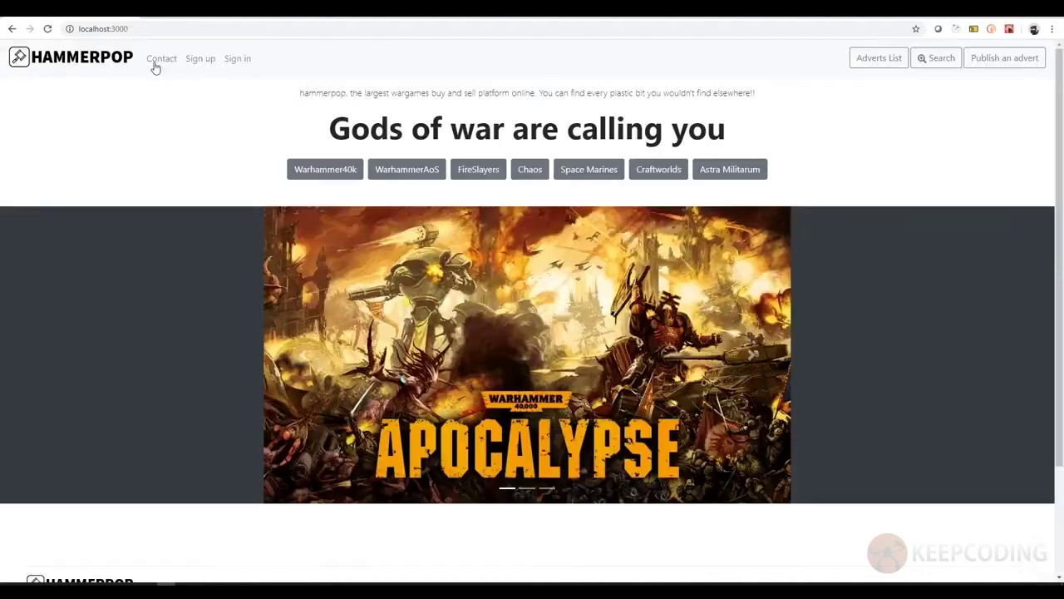
left_click(881, 69)
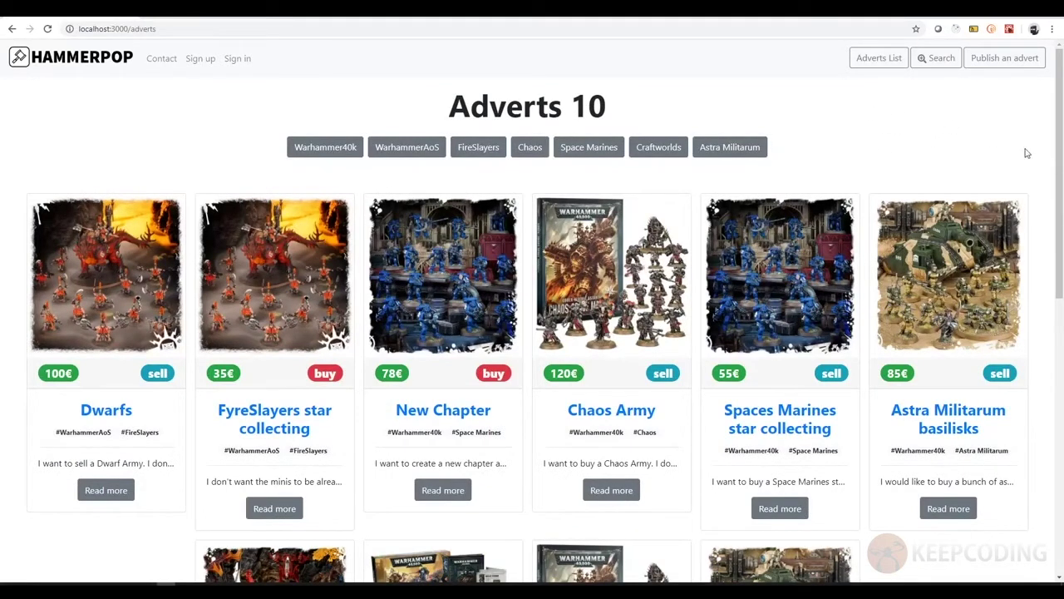
scroll(1031, 137, "down", 4)
scroll(1030, 137, "up", 4)
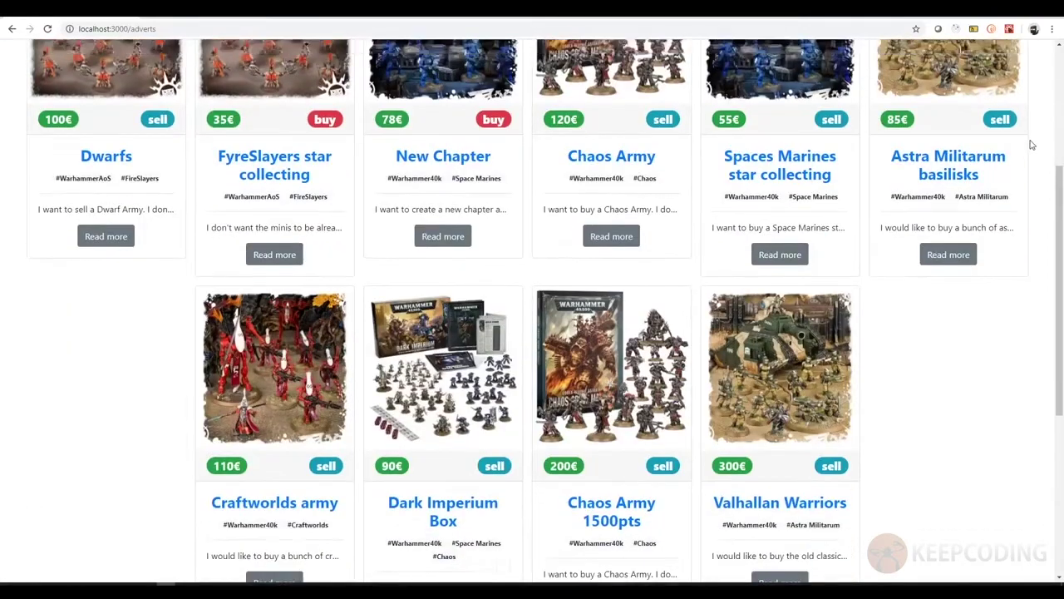
scroll(1023, 158, "down", 5)
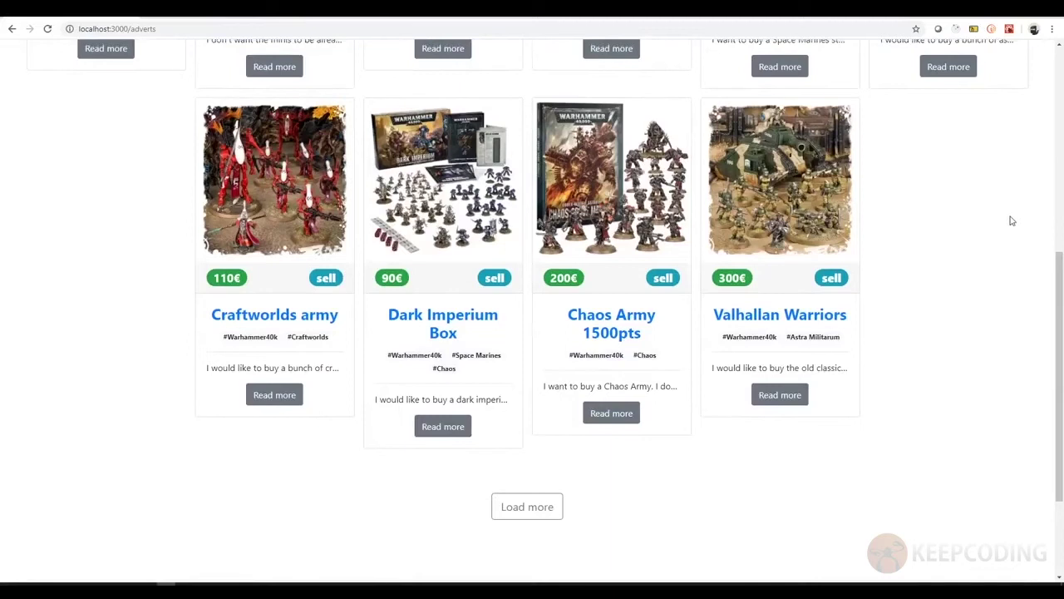
scroll(1009, 219, "up", 3)
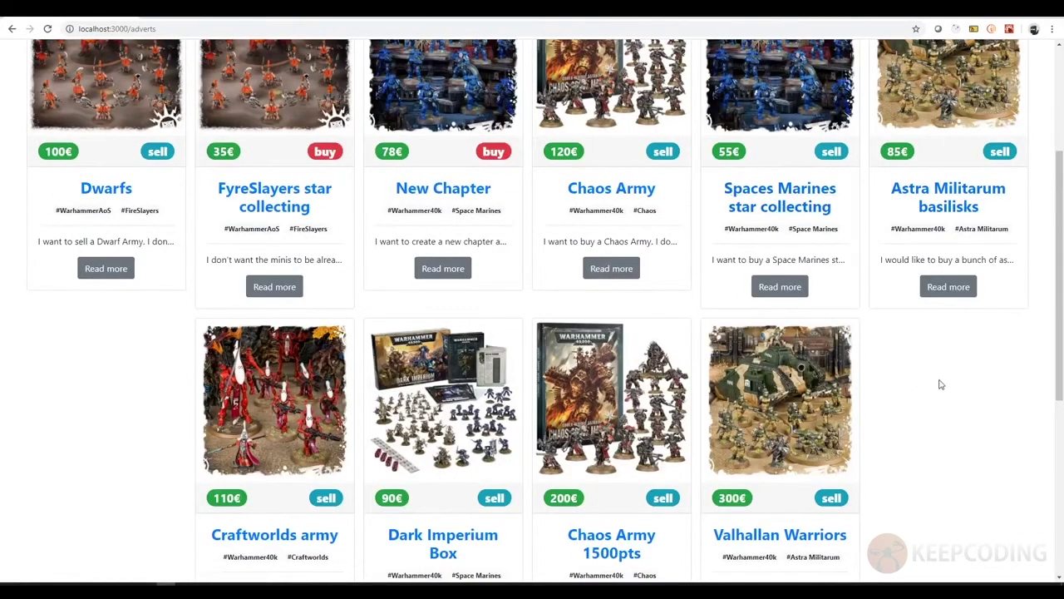
scroll(941, 384, "up", 3)
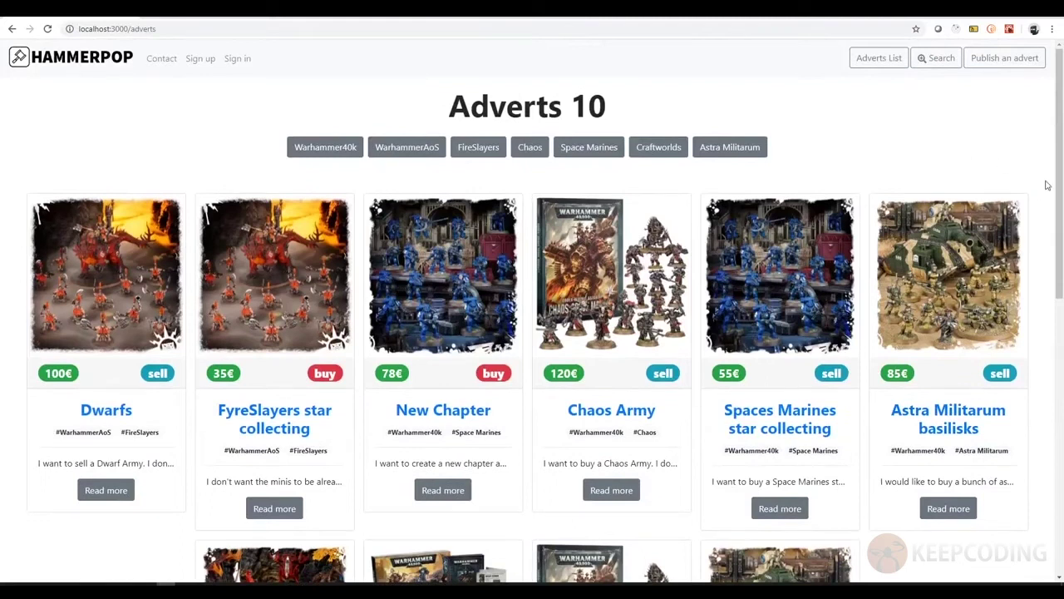
scroll(886, 178, "down", 7)
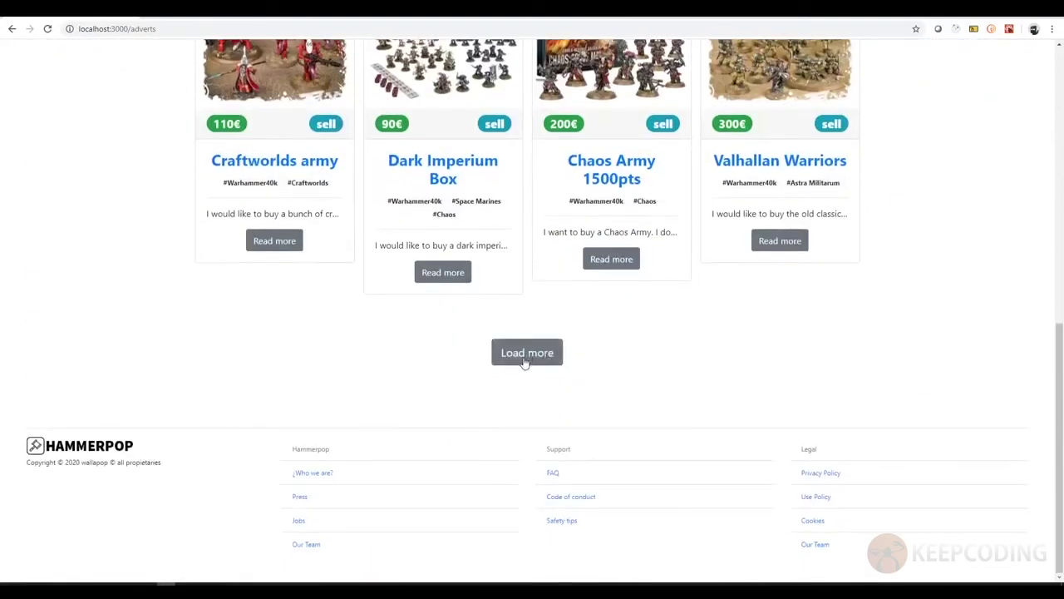
- Load several more batches of adverts at the bottom of the list
left_click(516, 357)
scroll(776, 361, "down", 3)
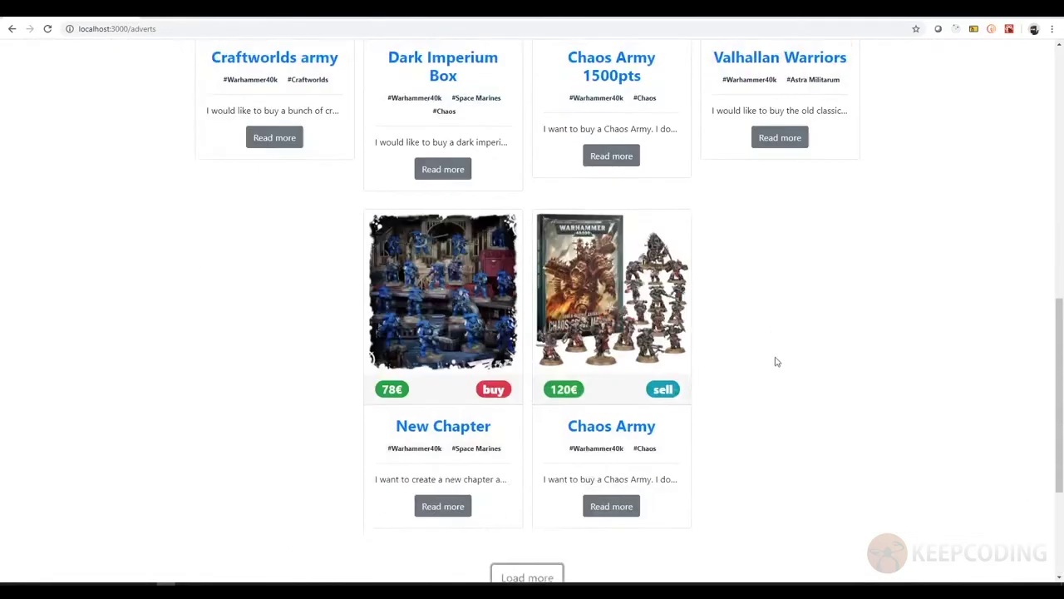
left_click(542, 405)
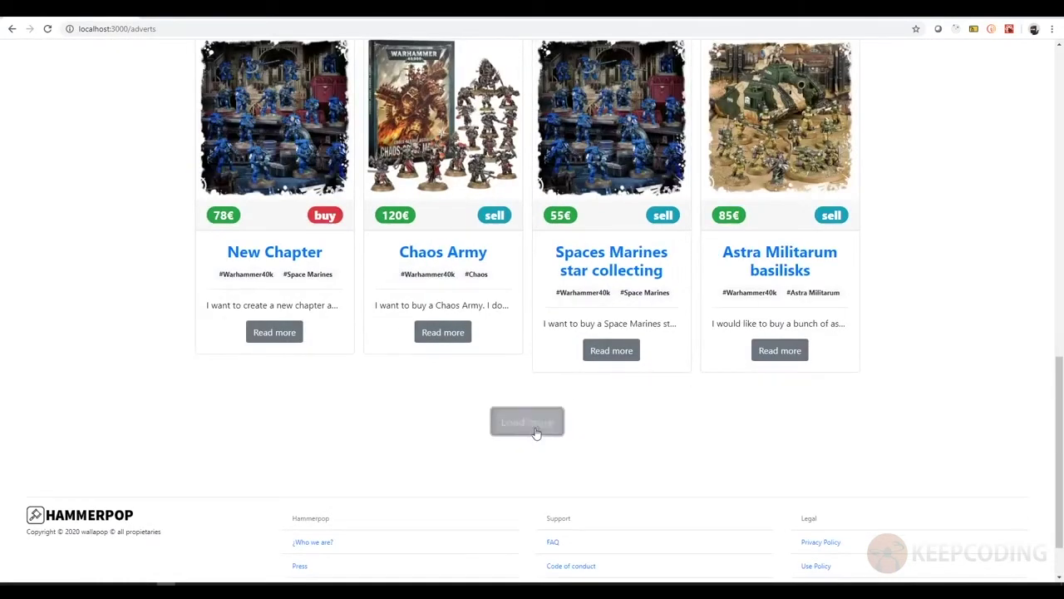
left_click(535, 428)
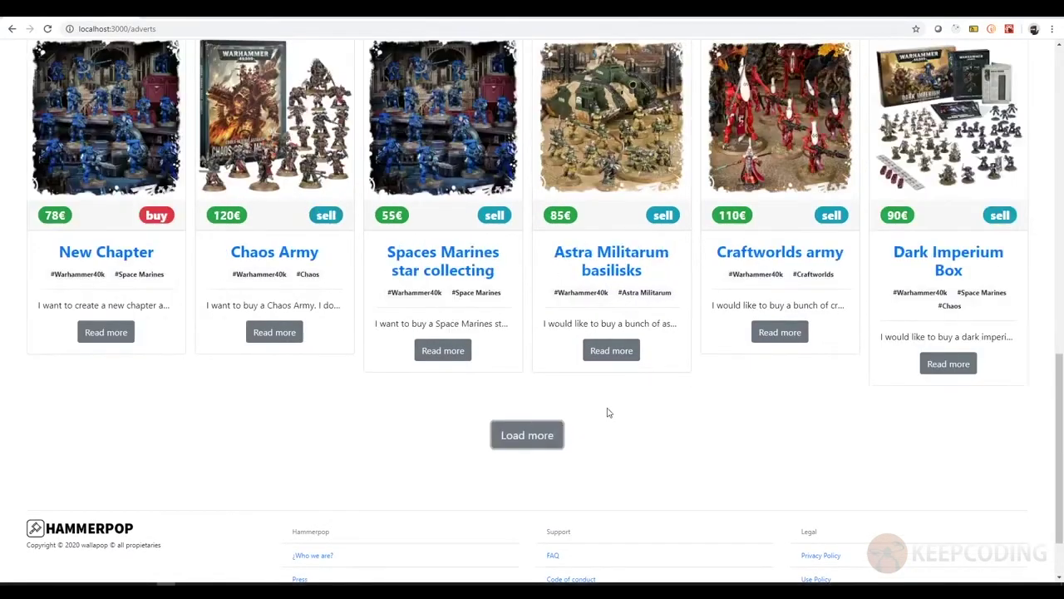
left_click(528, 436)
scroll(696, 427, "down", 3)
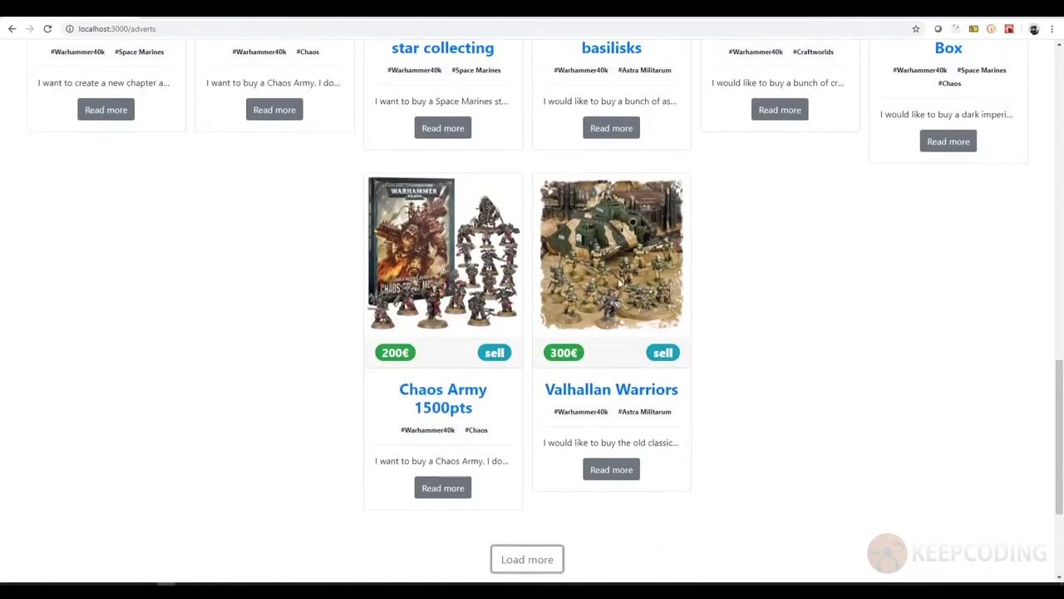
scroll(578, 351, "down", 2)
left_click(545, 393)
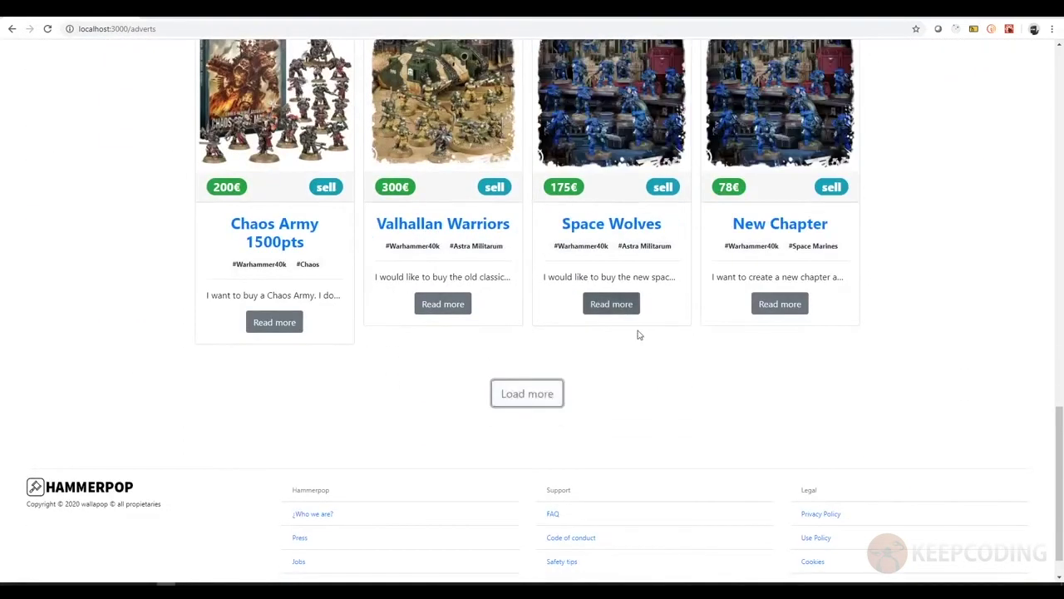
- Load one more batch, then scroll back to the top of the expanded adverts list
scroll(574, 307, "up", 5)
scroll(560, 309, "up", 6)
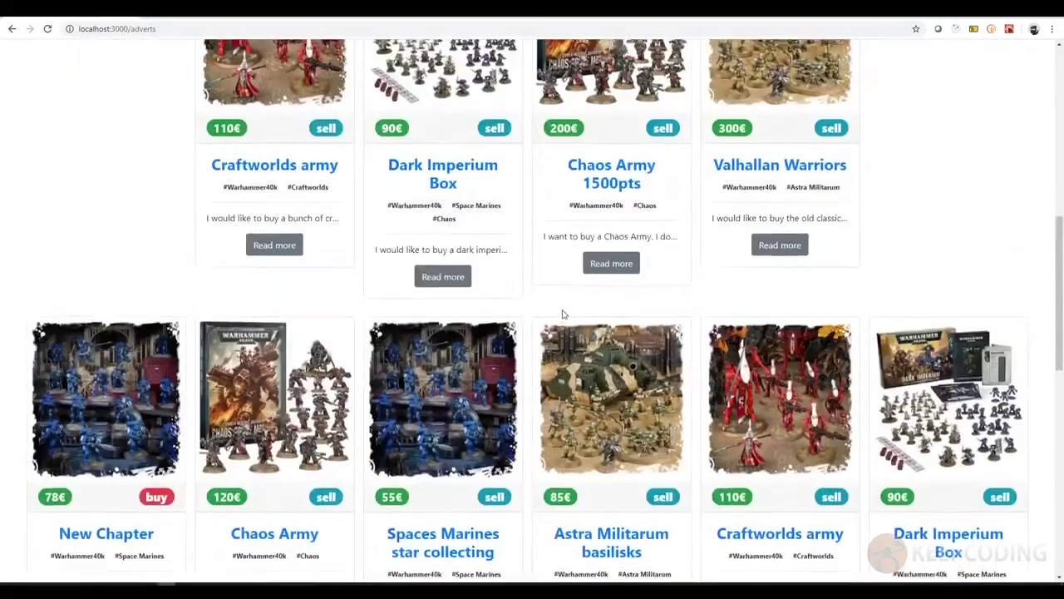
scroll(560, 310, "down", 12)
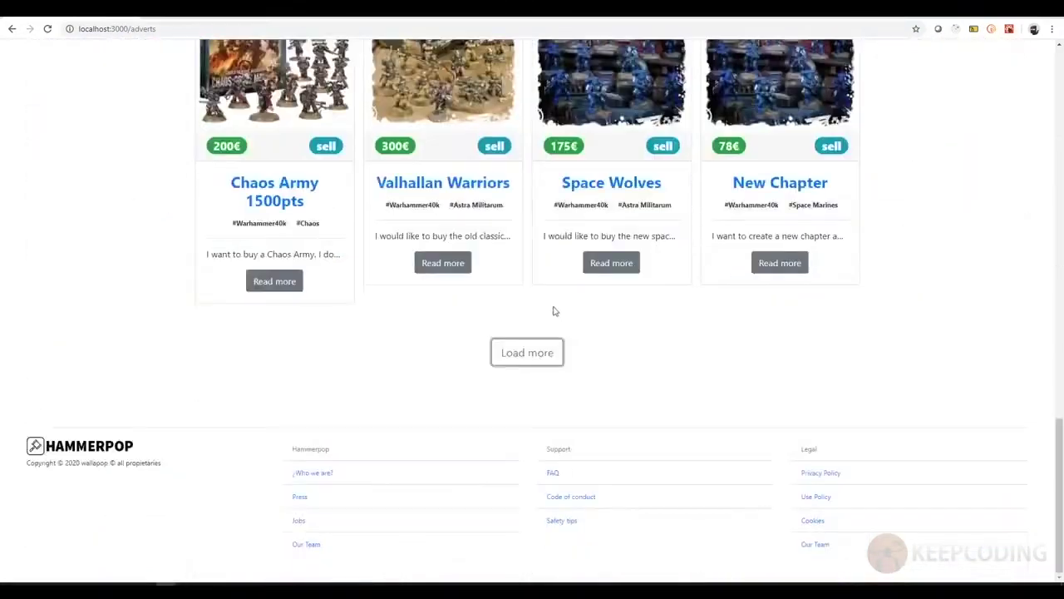
left_click(536, 358)
scroll(584, 336, "up", 7)
scroll(585, 336, "down", 10)
scroll(577, 335, "up", 8)
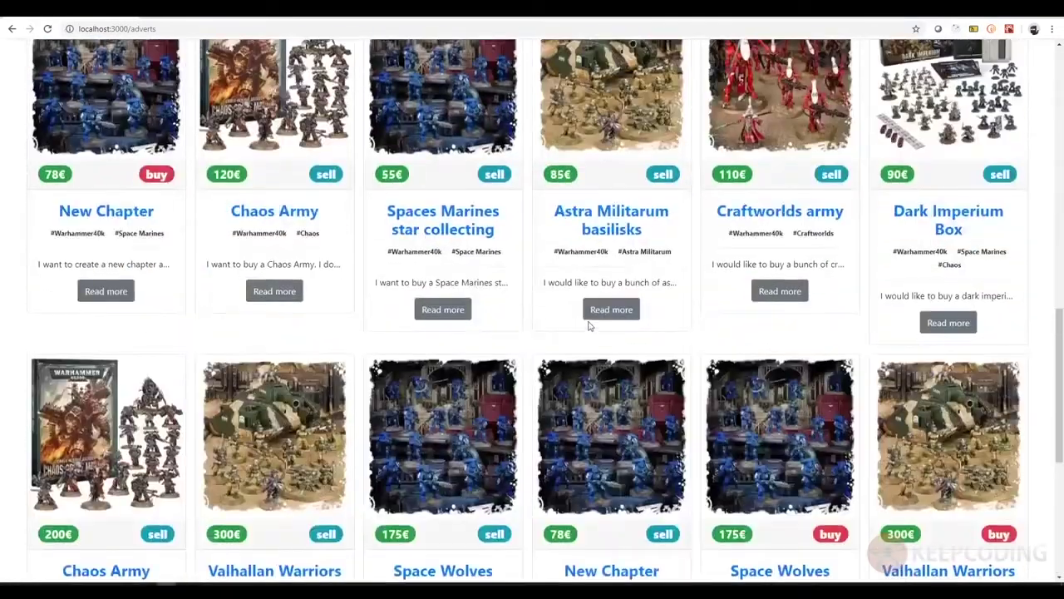
scroll(589, 326, "up", 10)
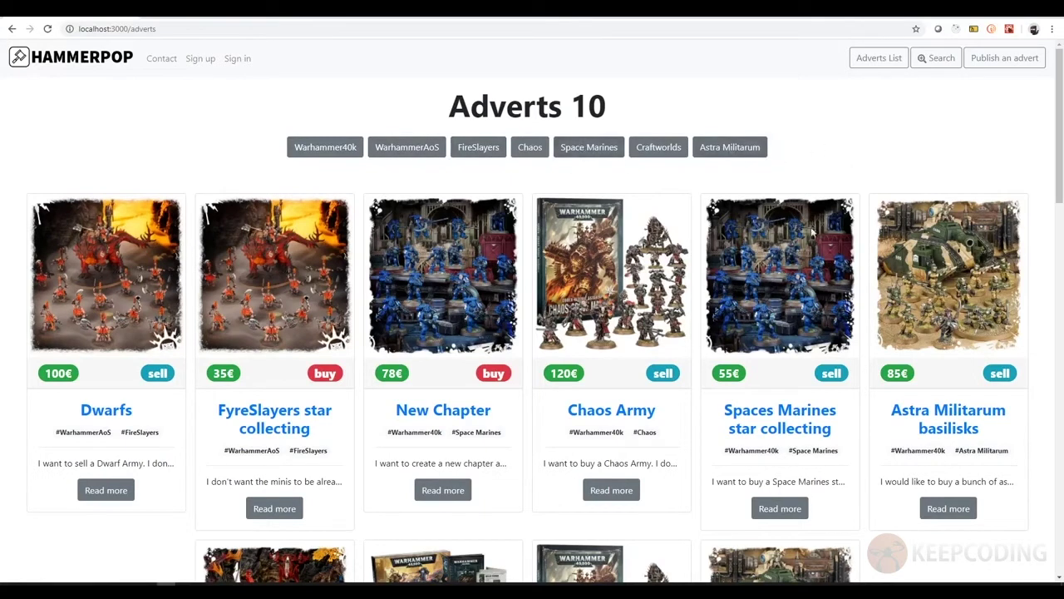
- View the six Astra Militarum tag adverts, then return home via the HAMMERPOP logo
left_click(732, 157)
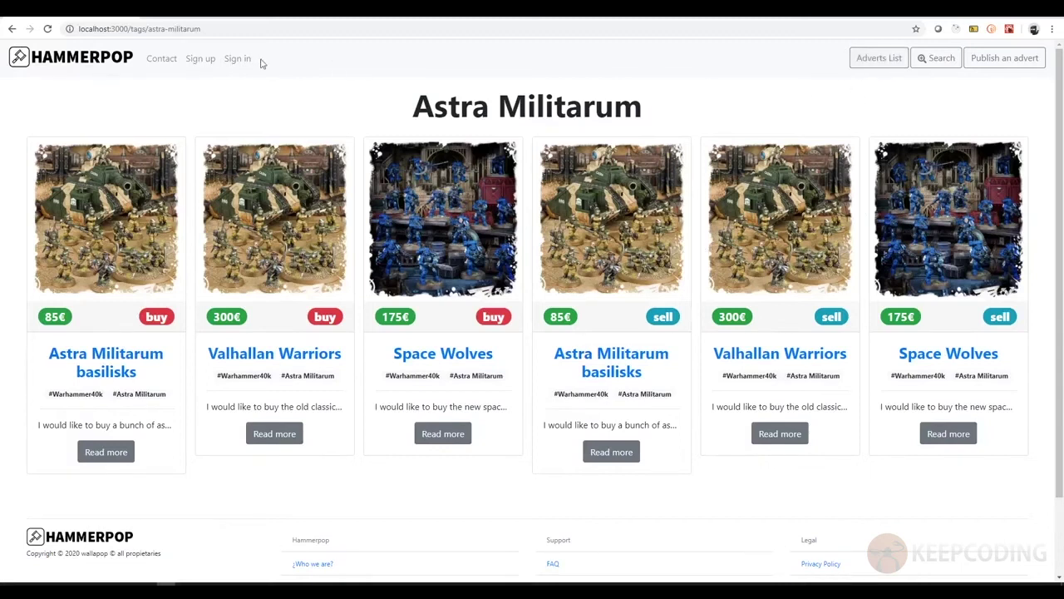
left_click(123, 57)
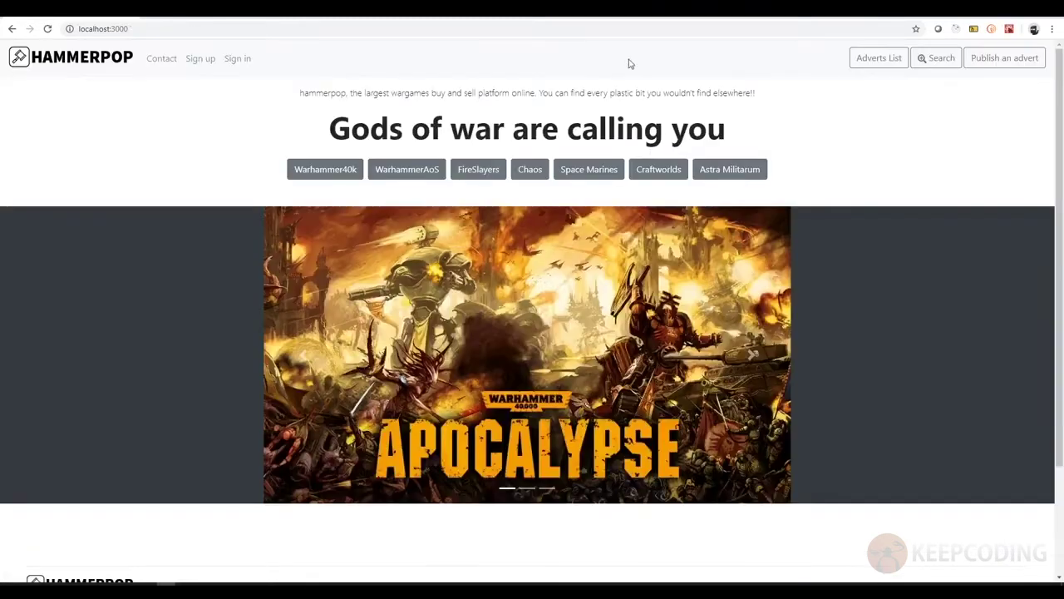
- Open, close and reopen the navbar search panel holding the query marin and its filters
left_click(942, 60)
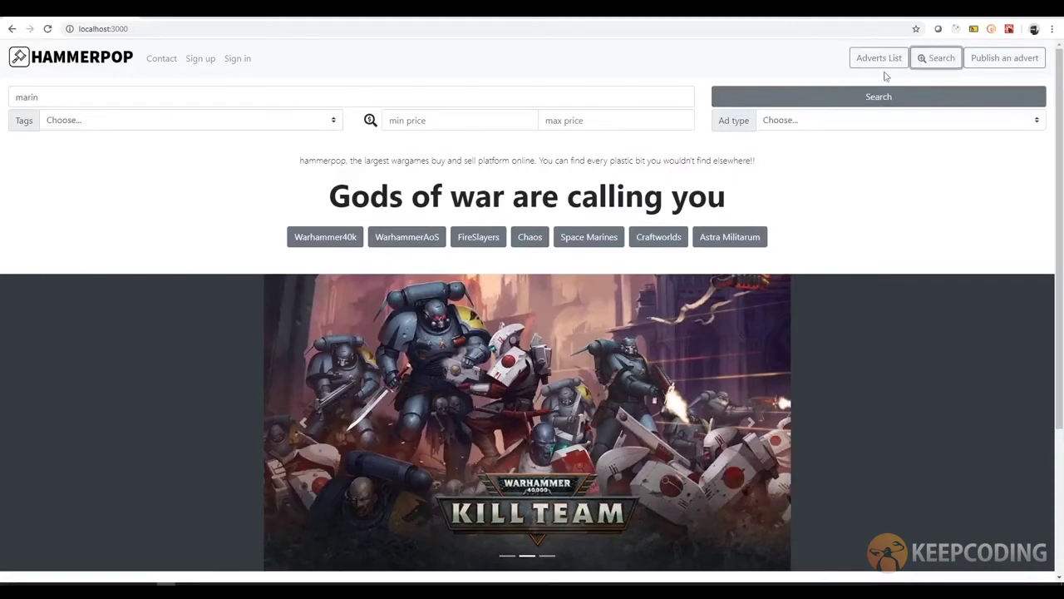
left_click(934, 63)
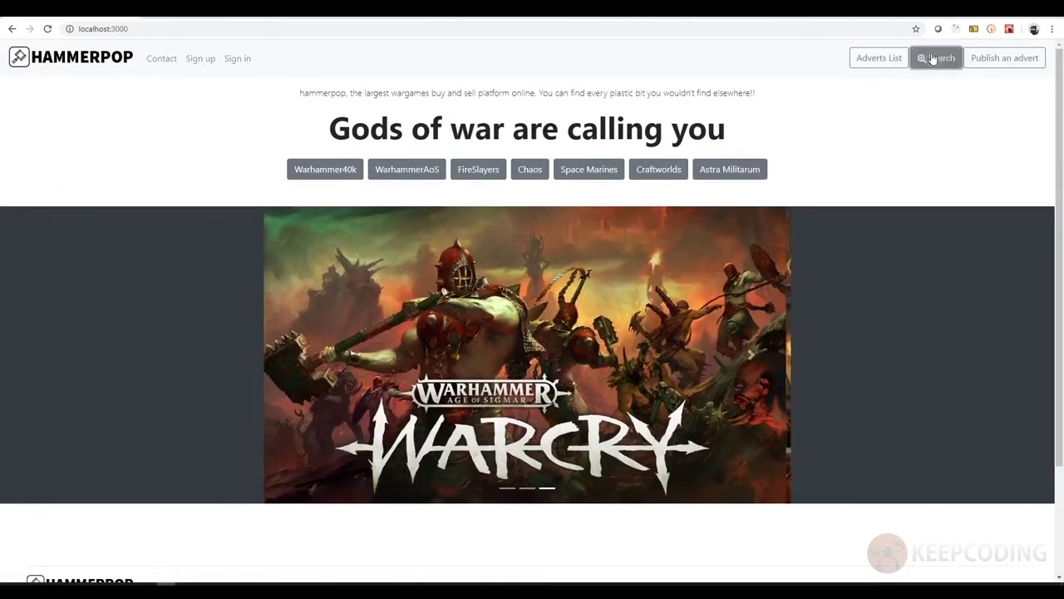
left_click(933, 61)
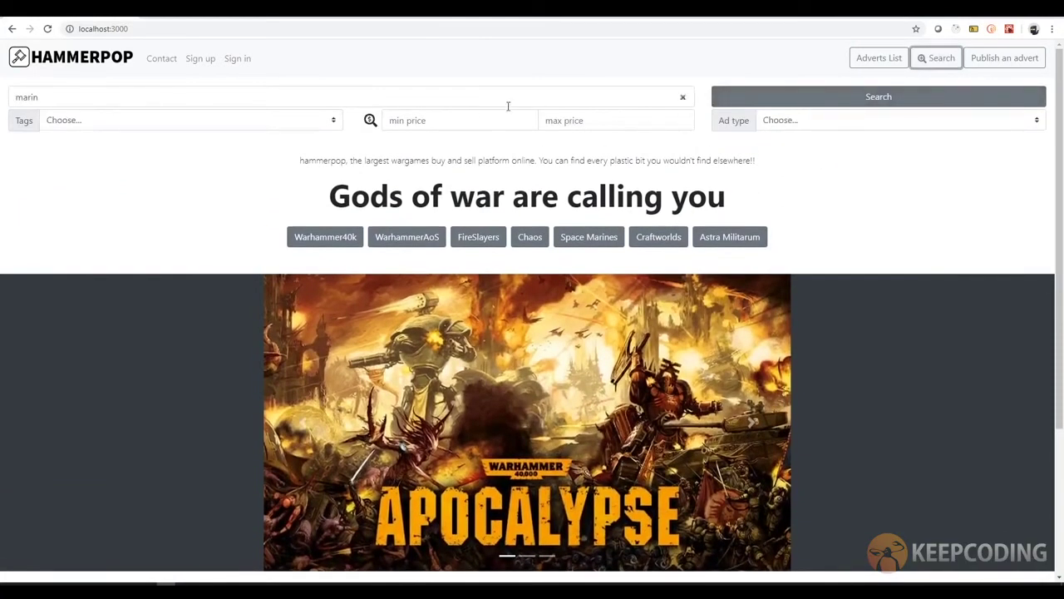
scroll(903, 232, "down", 2)
scroll(904, 233, "up", 2)
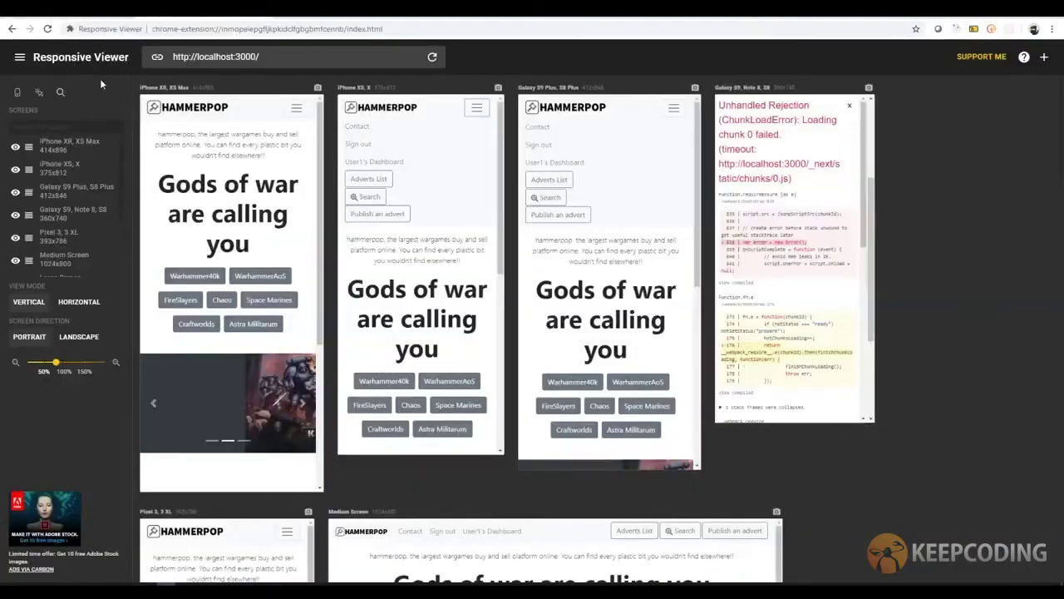
- Reload Responsive Viewer and open the menu and search form in the iPhone XR preview
left_click(48, 28)
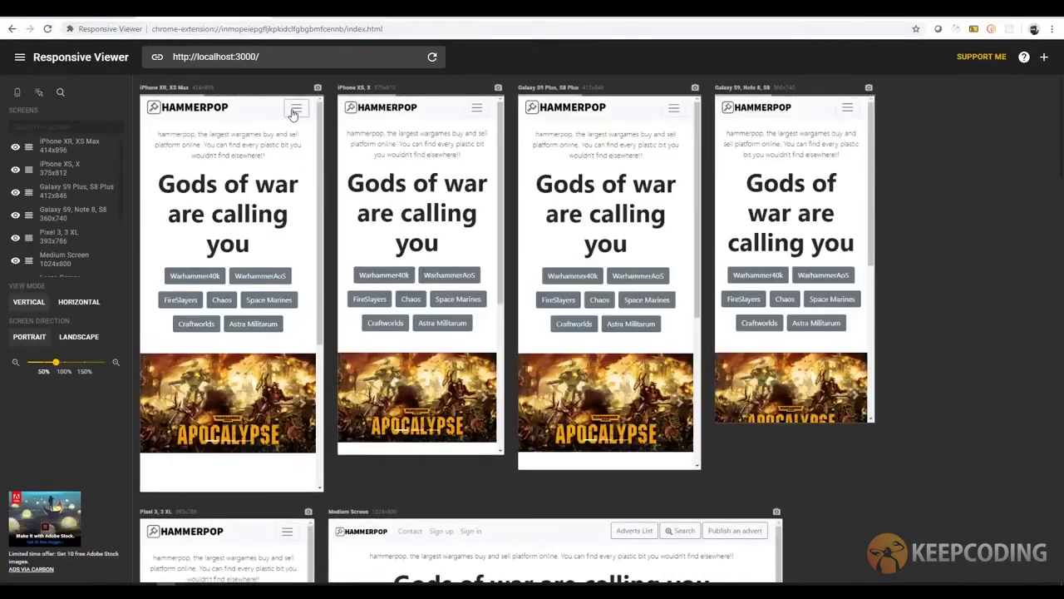
left_click(293, 114)
left_click(171, 197)
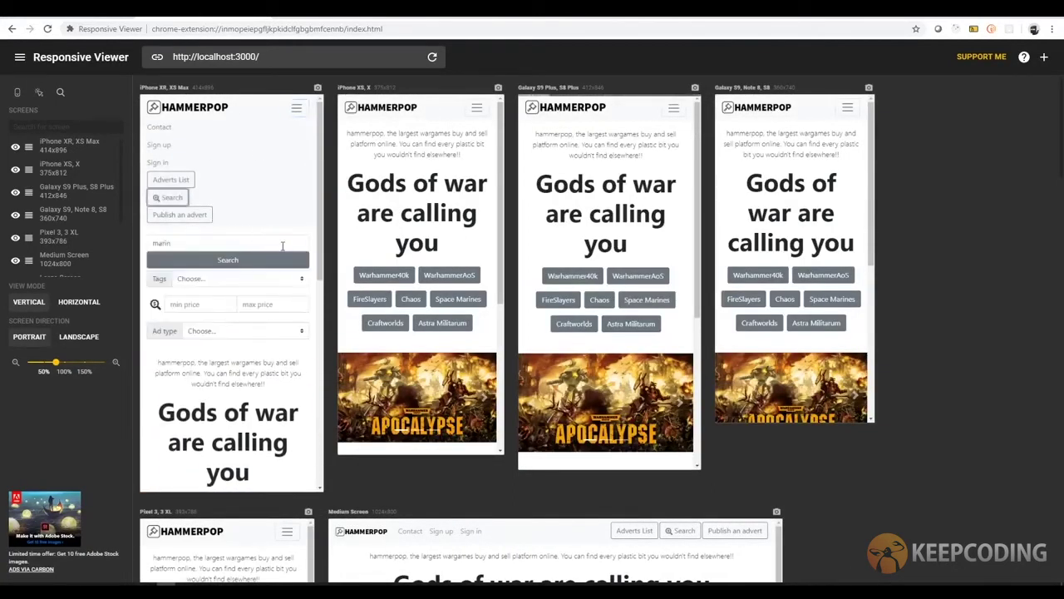
scroll(266, 325, "down", 3)
scroll(265, 330, "up", 3)
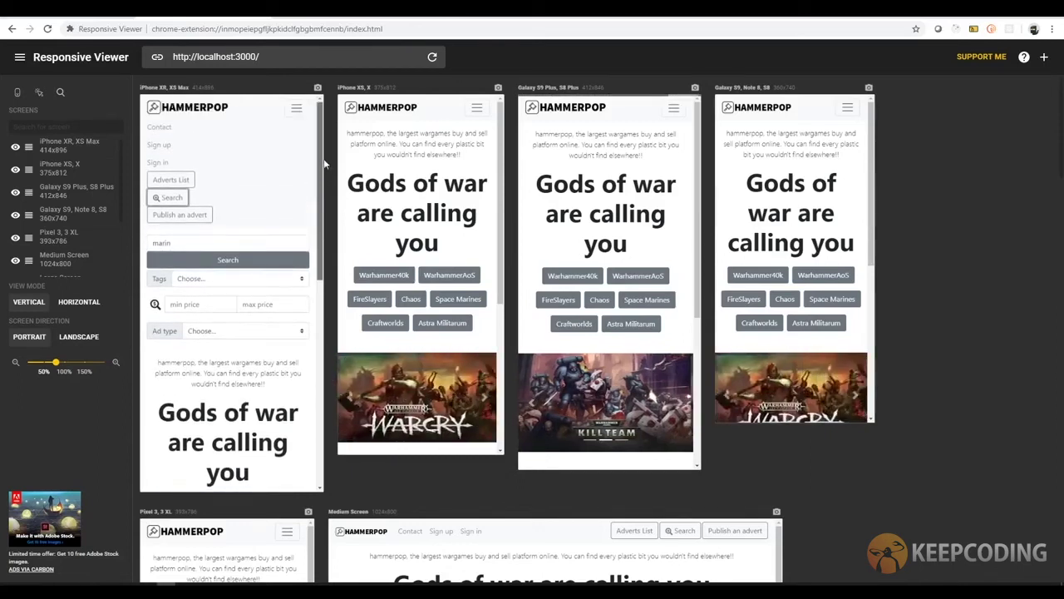
scroll(321, 166, "down", 5)
scroll(321, 172, "up", 5)
scroll(322, 170, "down", 5)
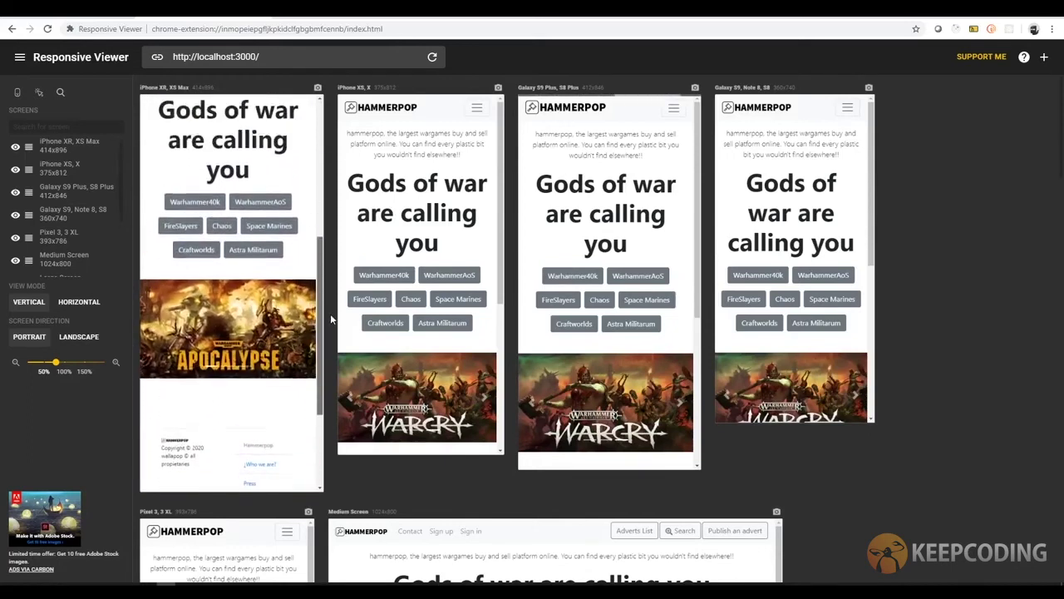
scroll(328, 153, "up", 5)
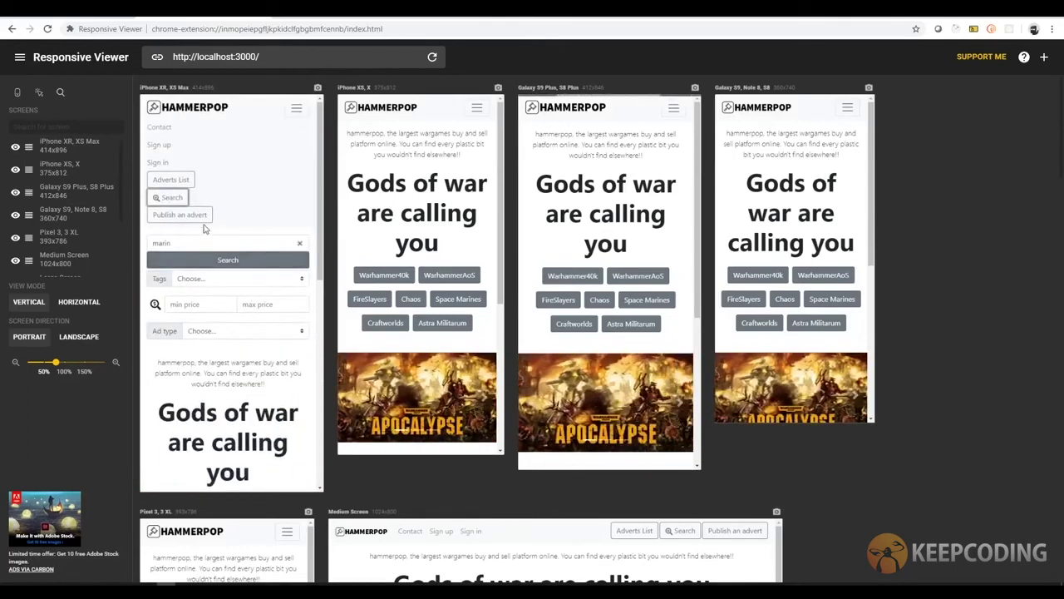
- Close the phone search and menu, open WarhammerAoS adverts, then return to the localhost tab
left_click(173, 199)
left_click(295, 116)
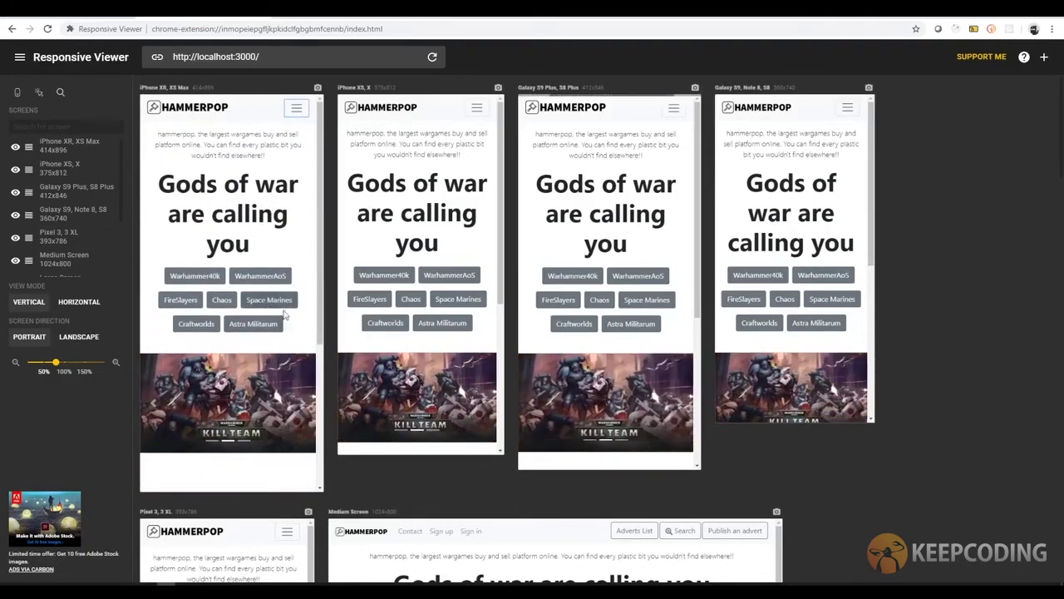
left_click(255, 281)
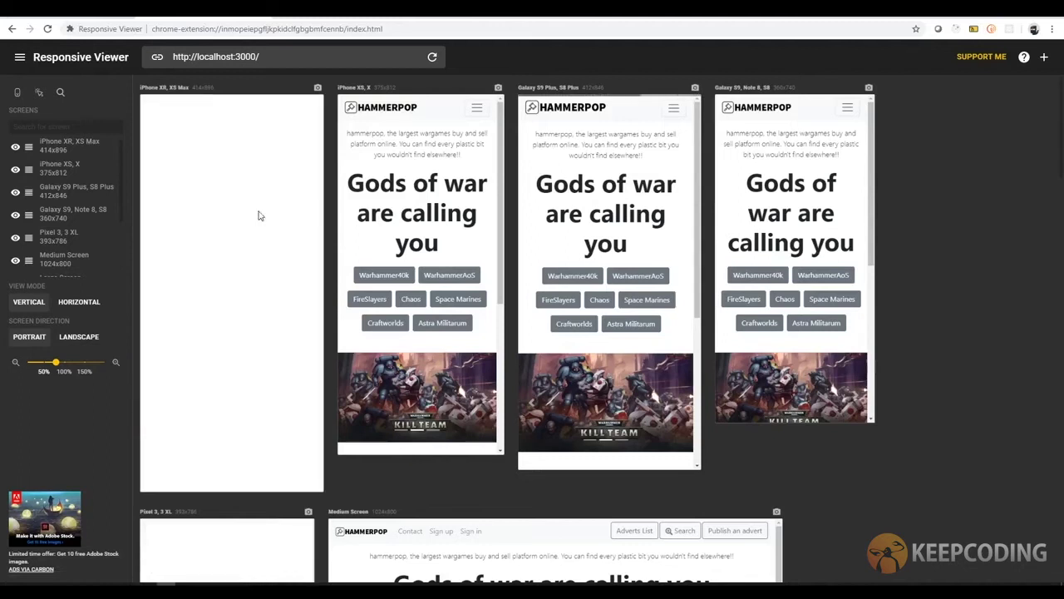
left_click(120, 14)
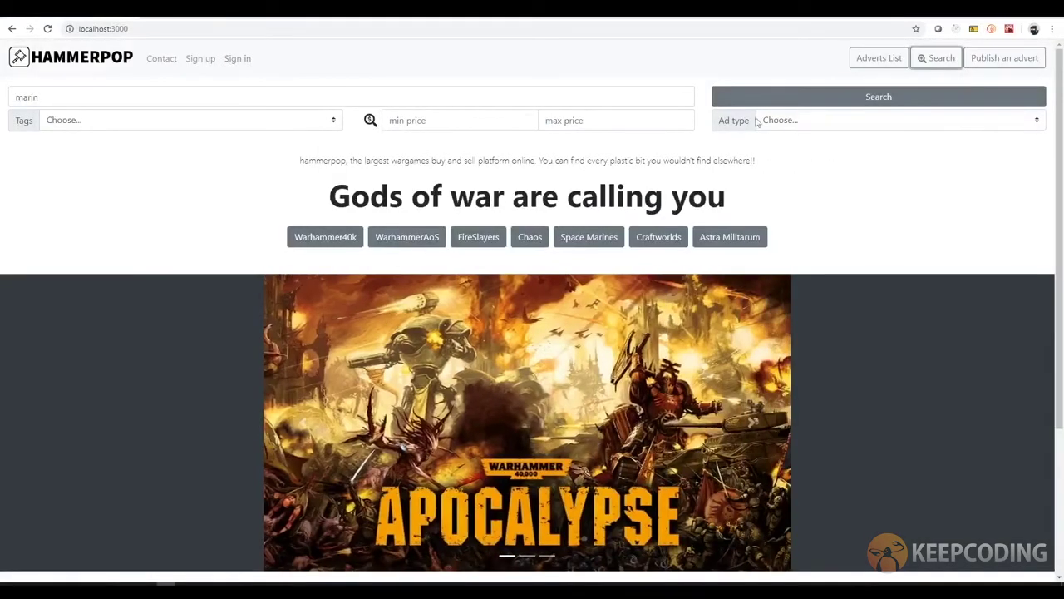
- Collapse and reopen the search panel, then change the query from 'marin' to 'space'
left_click(938, 60)
left_click(938, 62)
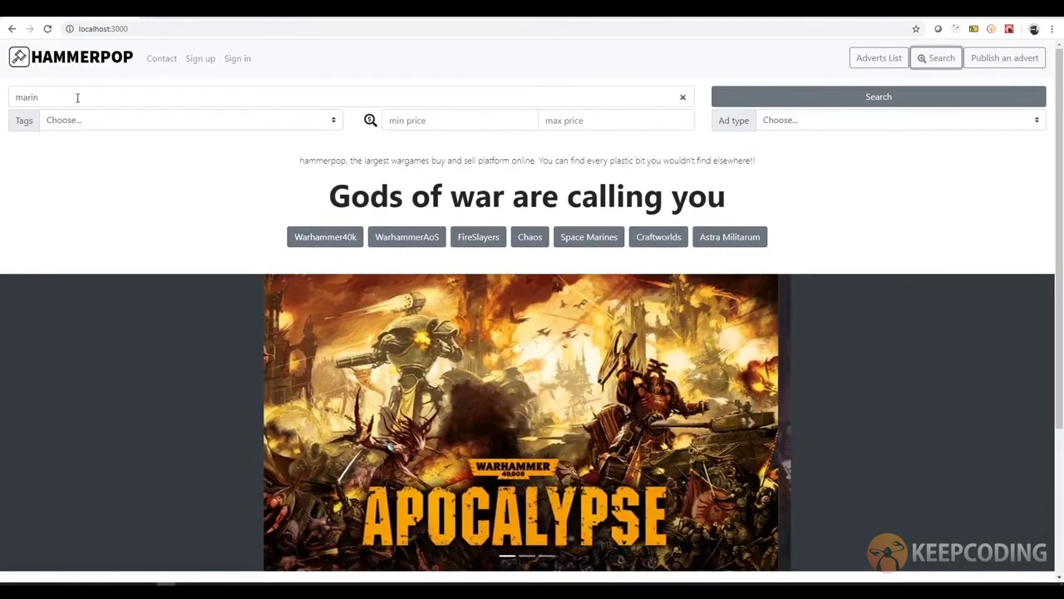
left_click(183, 93)
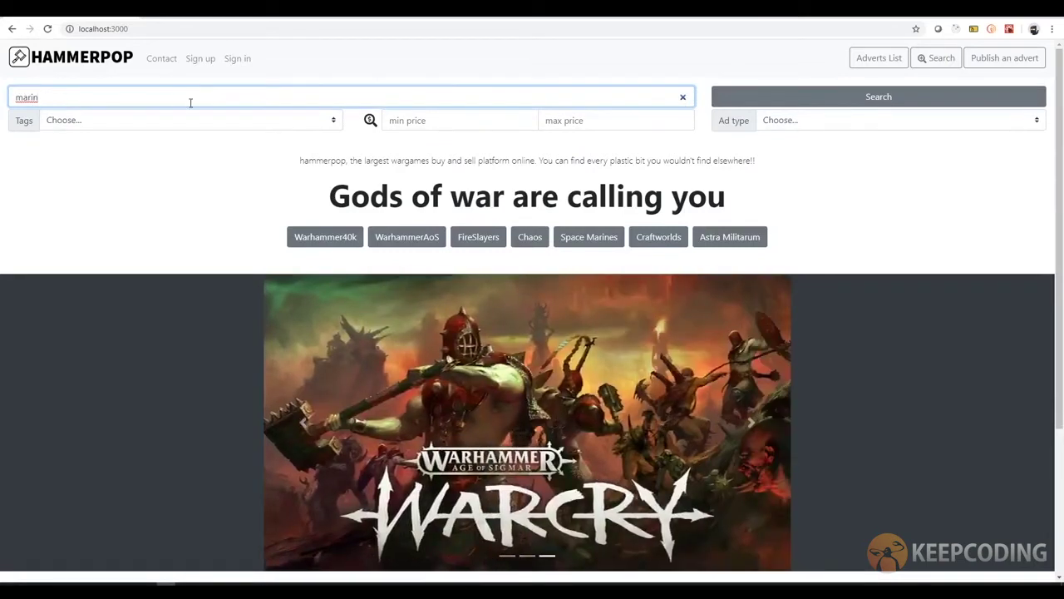
key("BackSpace")
type("space")
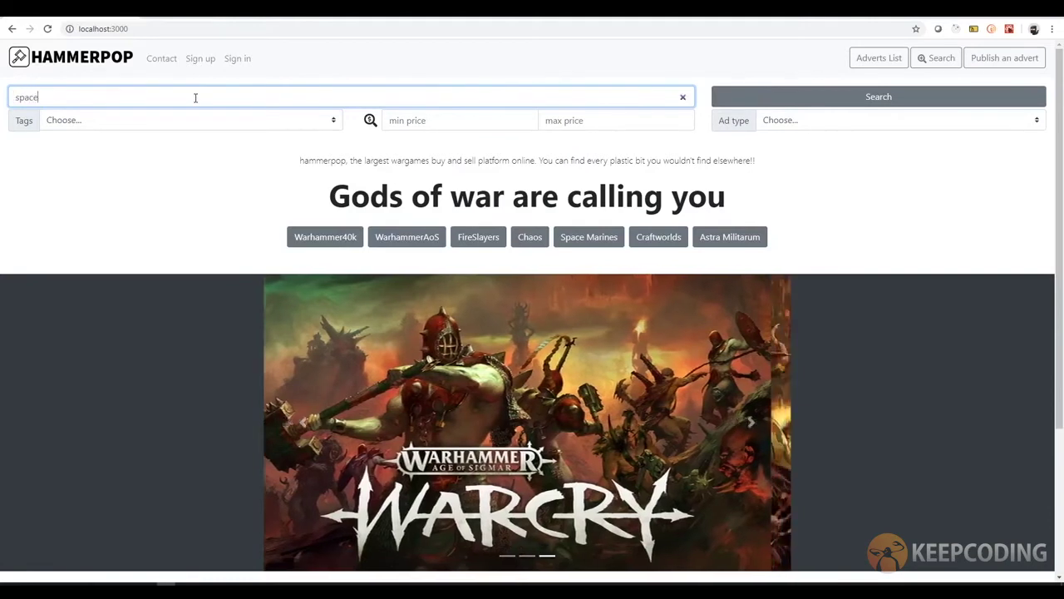
left_click(104, 123)
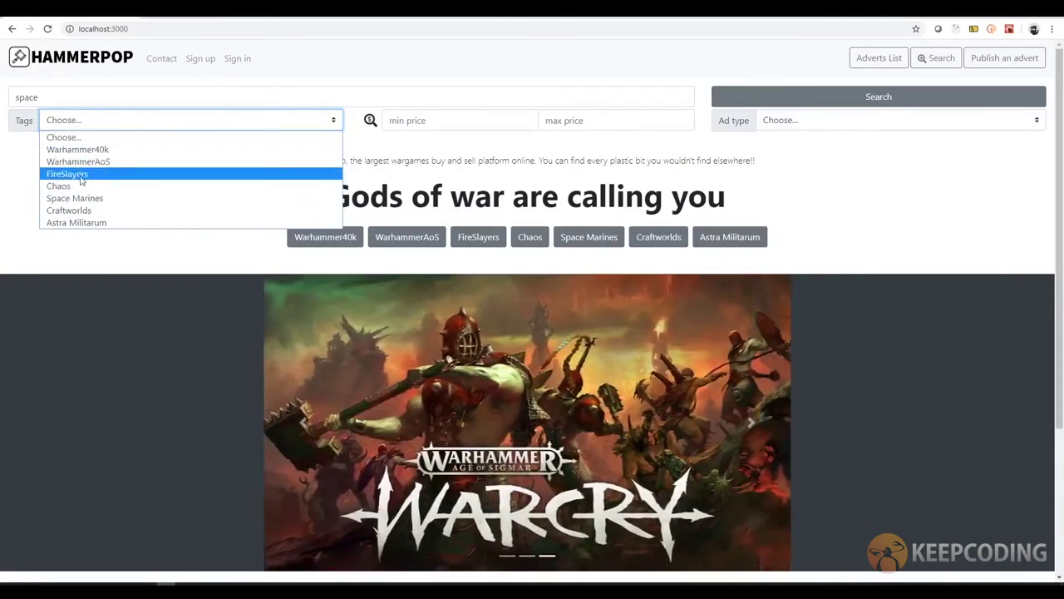
- Set the search filters to tag Warhammer40k, price 0 to 100, and ad type buy
left_click(76, 149)
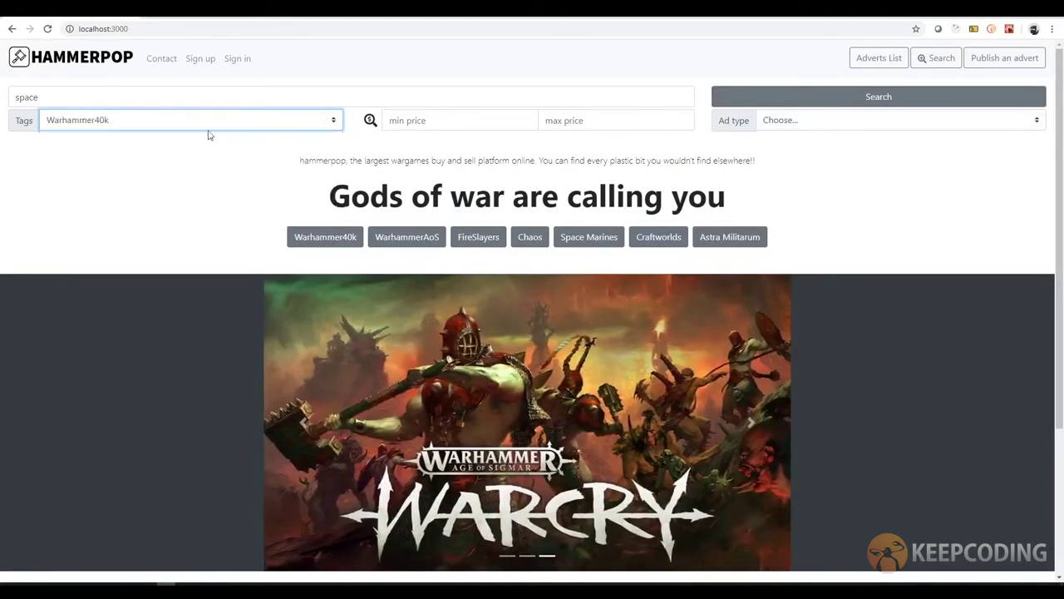
left_click(480, 118)
type("0")
key("Tab")
type("1")
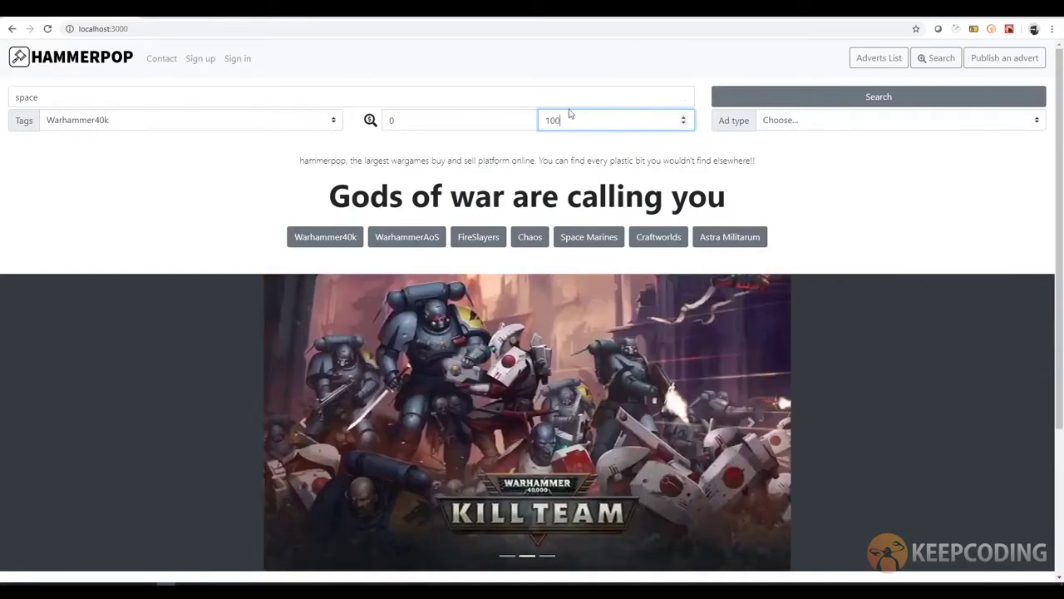
left_click(429, 122)
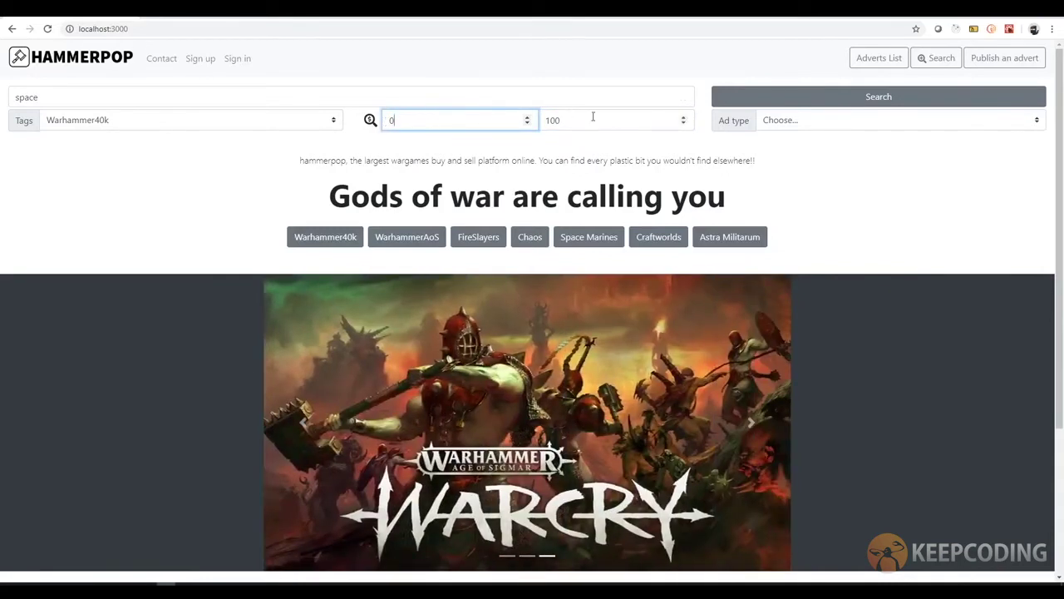
left_click(806, 121)
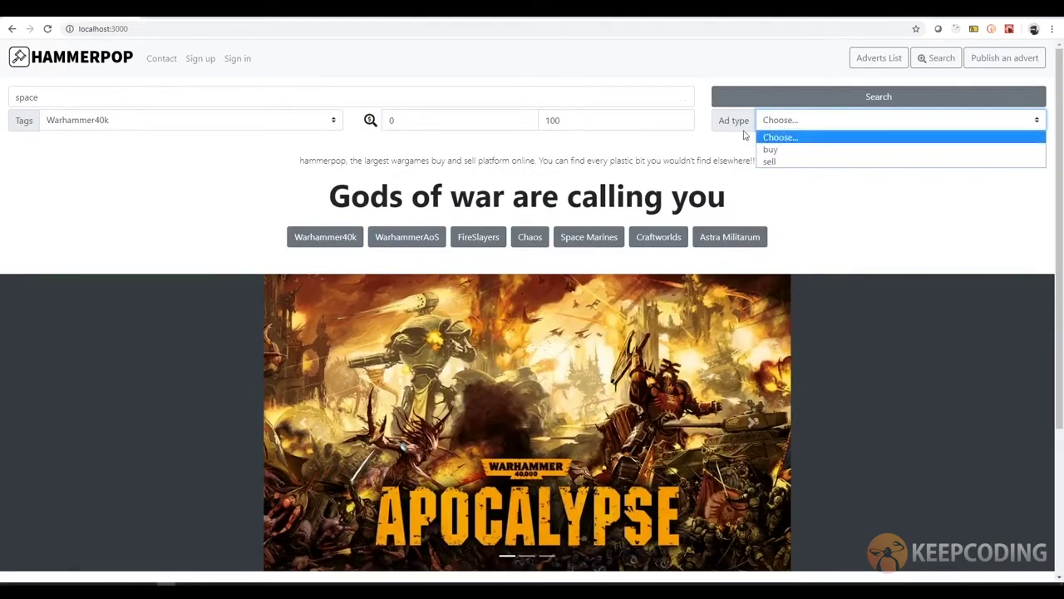
left_click(791, 153)
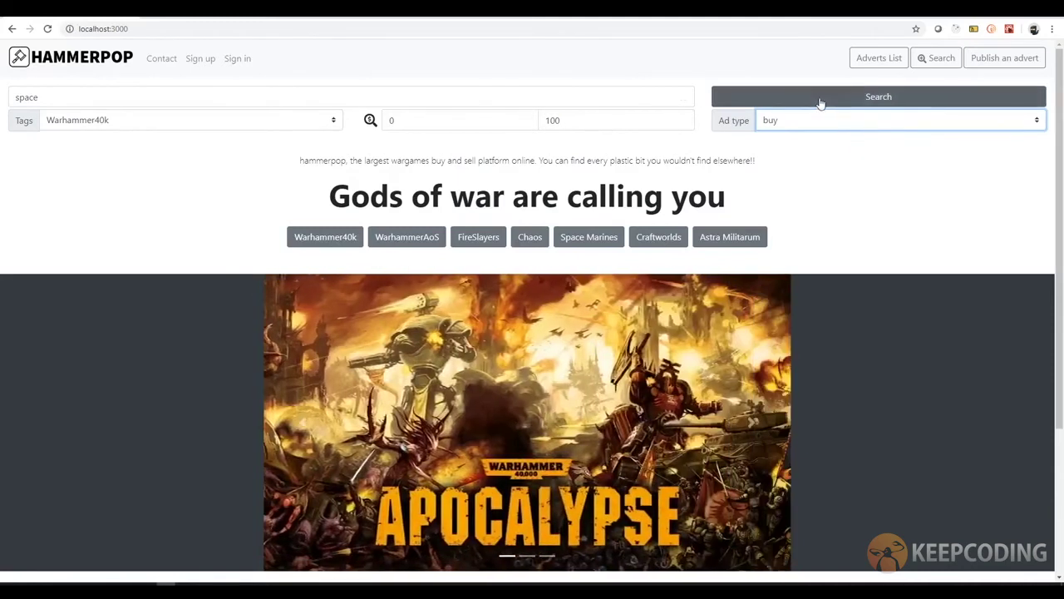
- Run the filtered search, finding Spaces Marines star collecting at 55€, then go back home
left_click(856, 98)
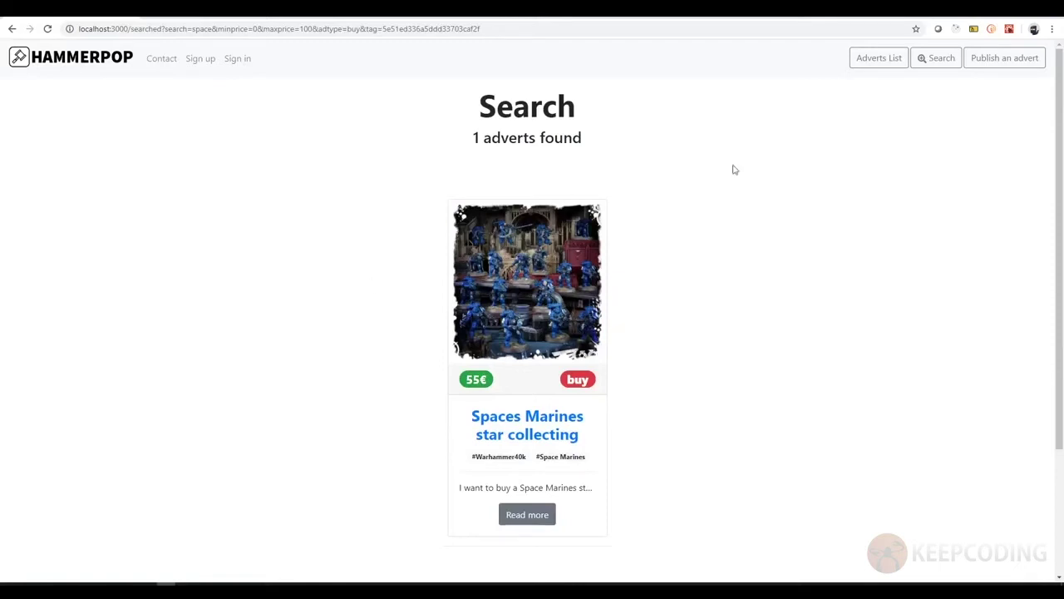
left_click(936, 59)
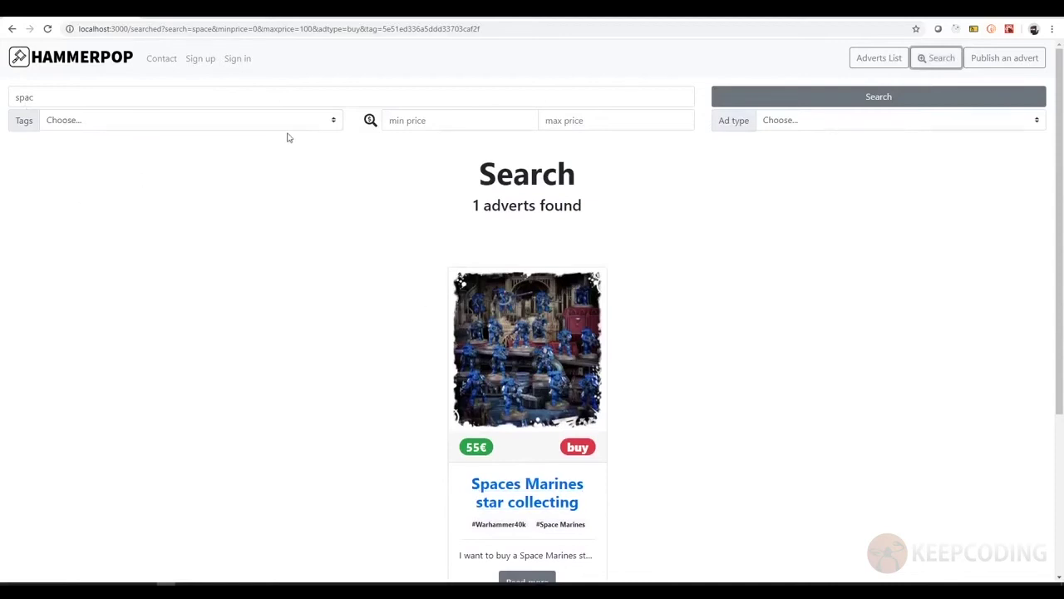
key("alt+Left")
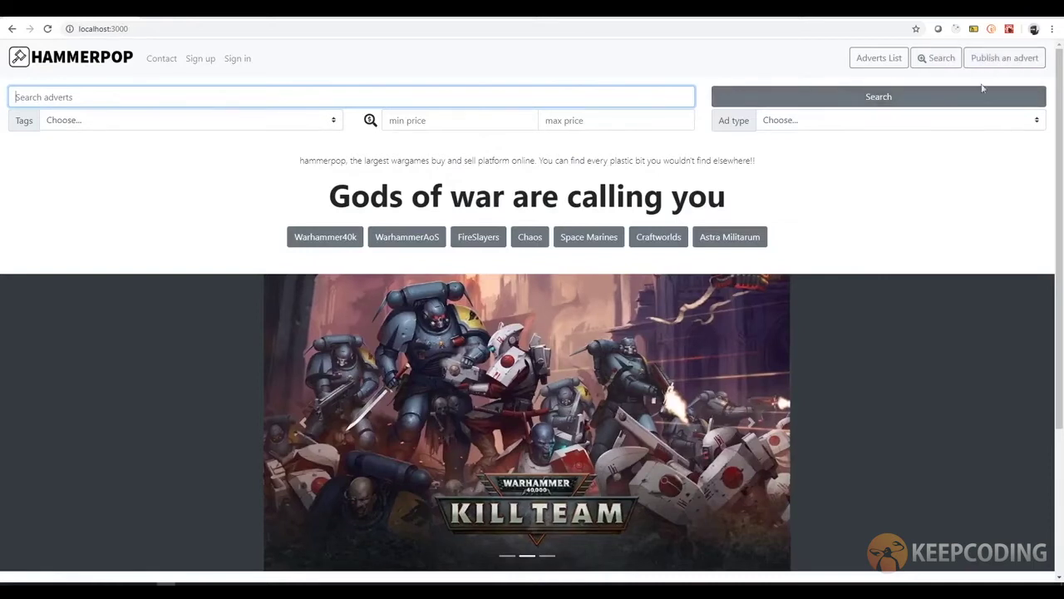
scroll(767, 81, "down", 1)
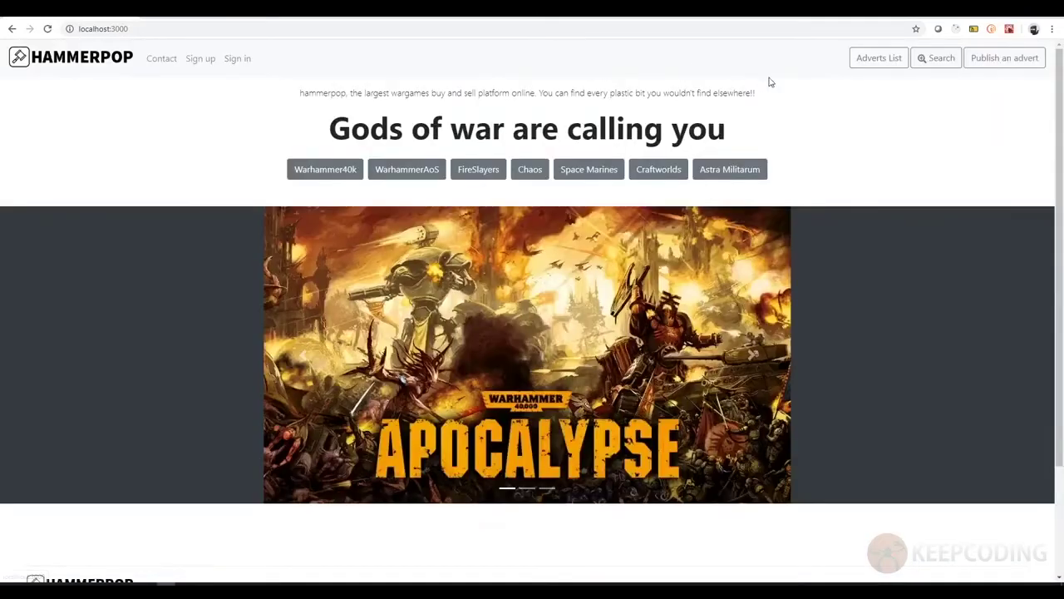
left_click(1003, 60)
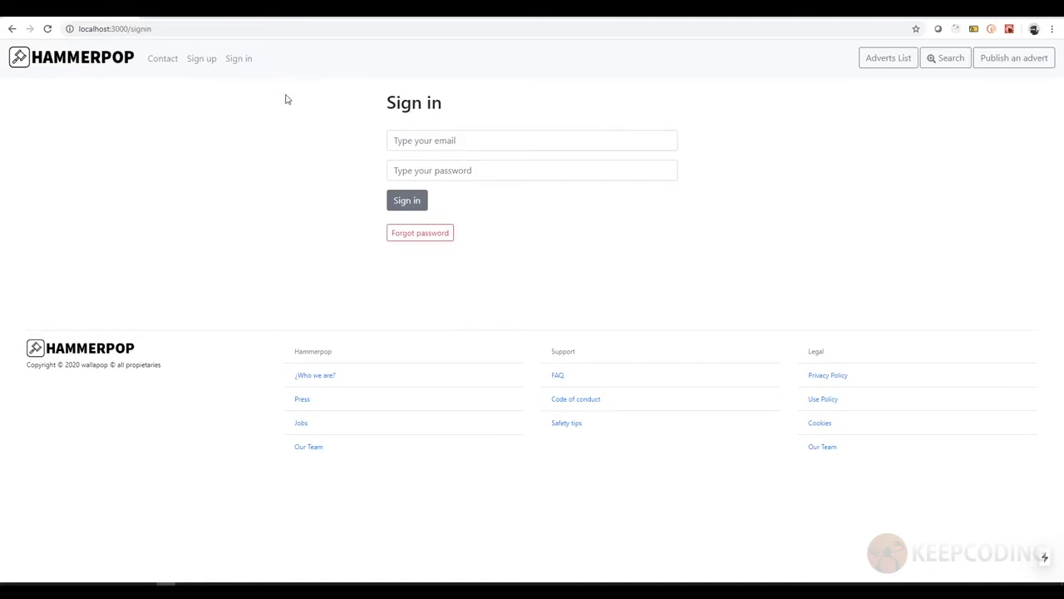
left_click(96, 63)
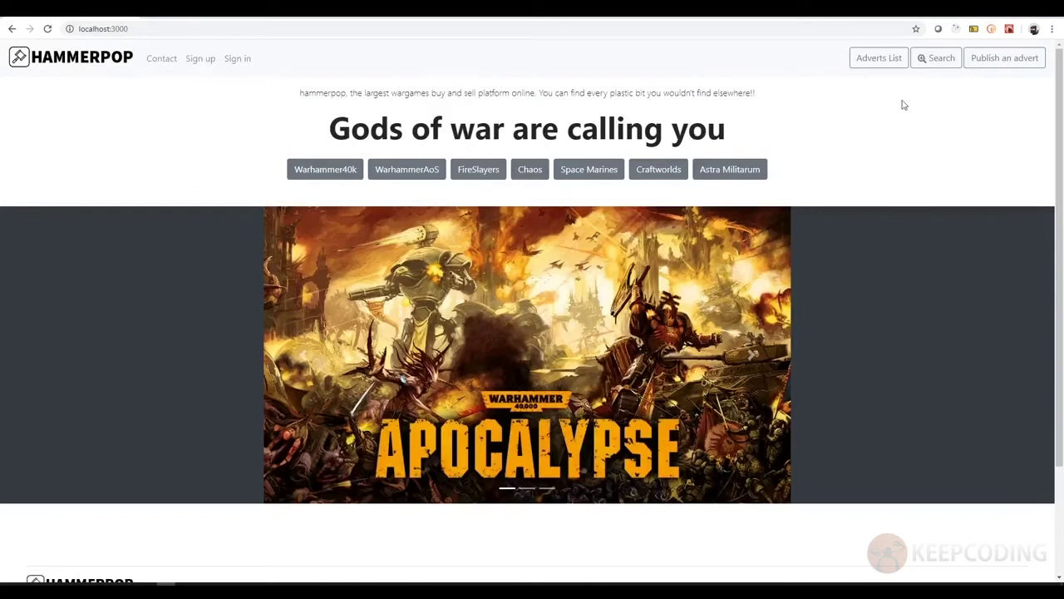
- From the Adverts List, open the 55€ Spaces Marines star collecting advert and browse its details
left_click(877, 60)
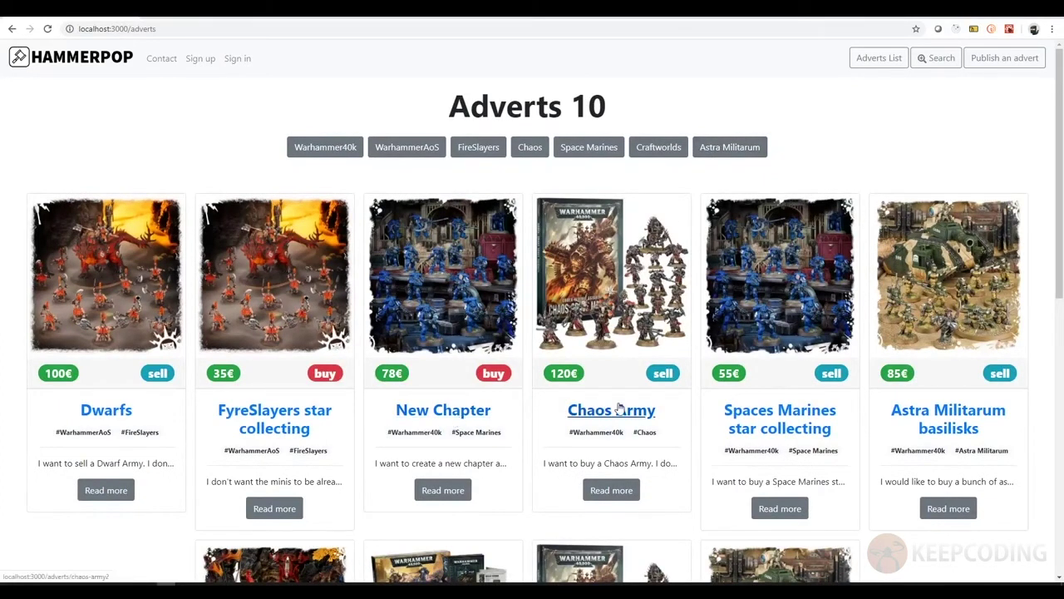
left_click(781, 425)
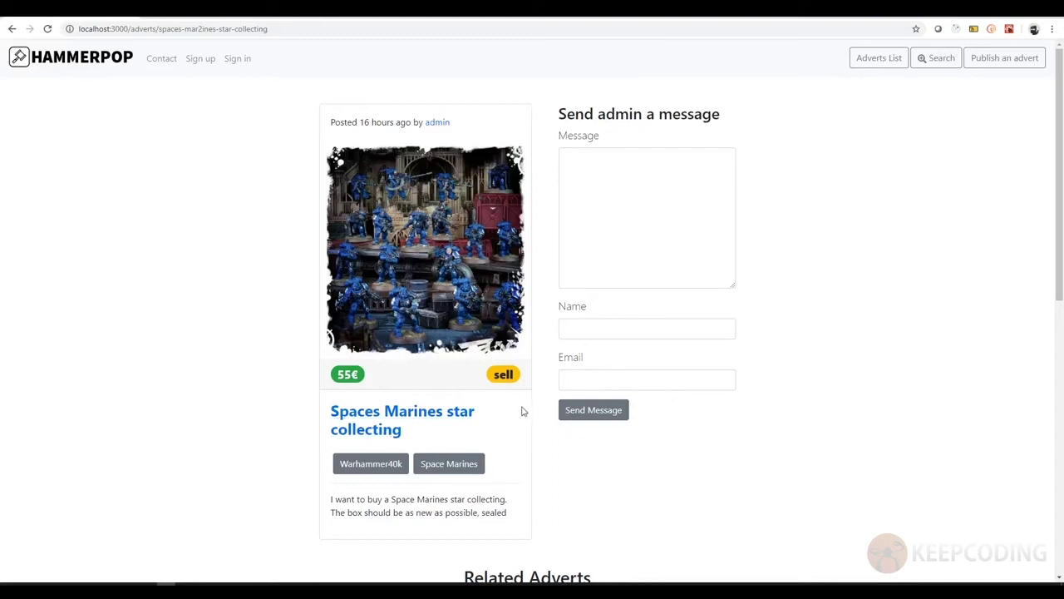
scroll(516, 408, "down", 2)
scroll(565, 275, "down", 3)
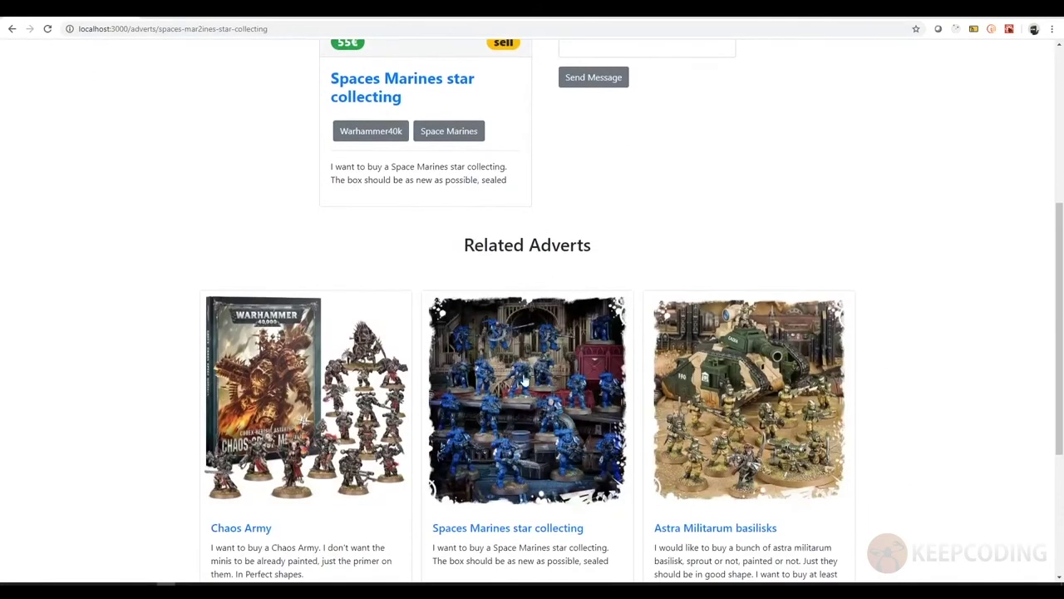
scroll(536, 227, "up", 4)
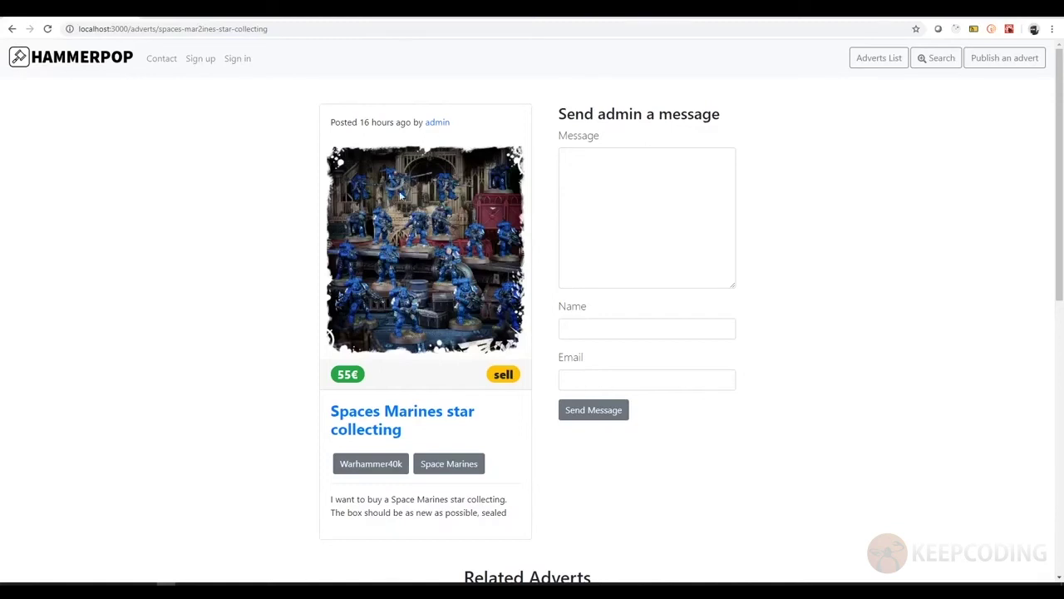
- Open the Admin poster's profile and browse their recent adverts and the message form
left_click(437, 124)
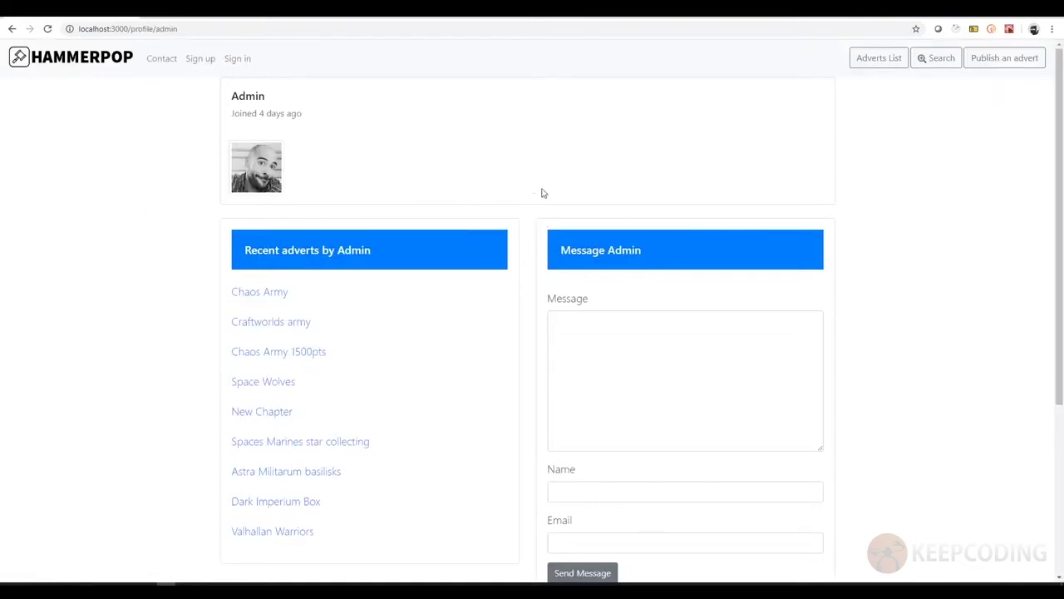
scroll(545, 187, "down", 2)
scroll(527, 207, "down", 1)
scroll(347, 228, "up", 1)
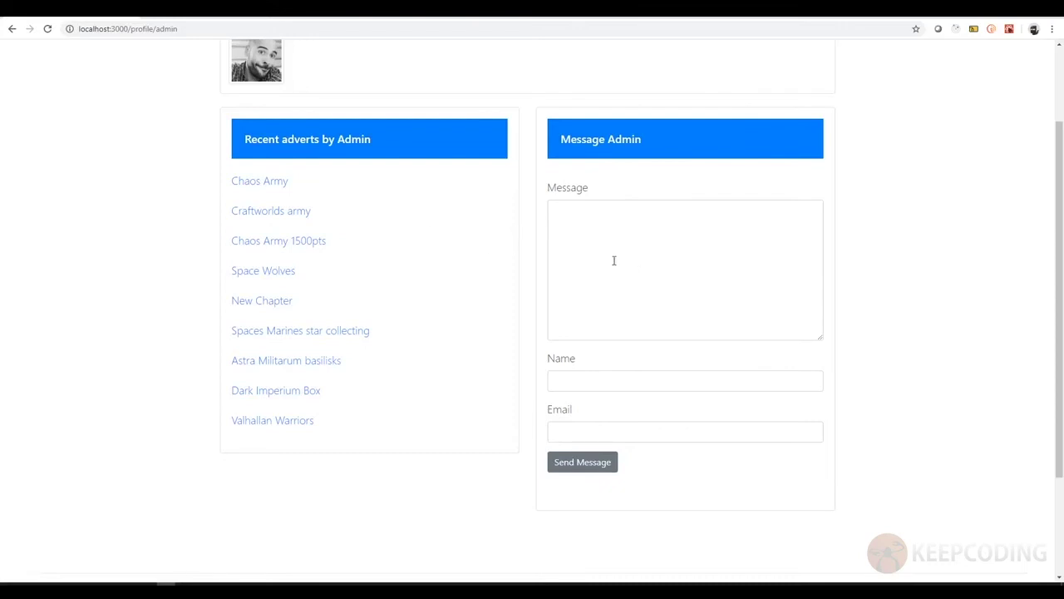
scroll(523, 285, "down", 2)
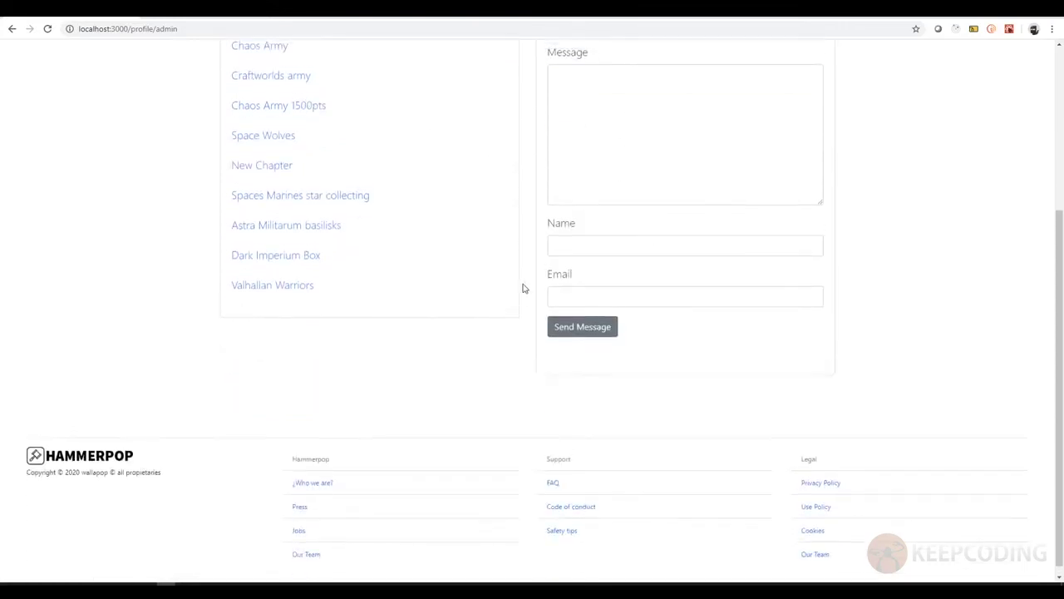
scroll(523, 285, "up", 3)
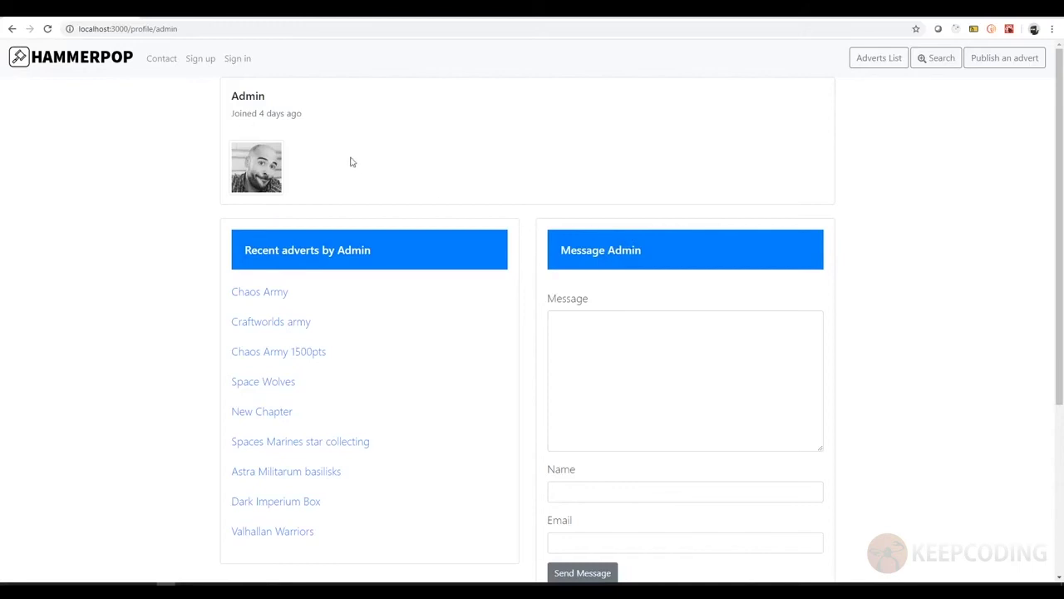
scroll(561, 225, "down", 3)
scroll(475, 271, "up", 3)
- Return to the Hammerpop home page and go to the sign-in page
left_click(88, 64)
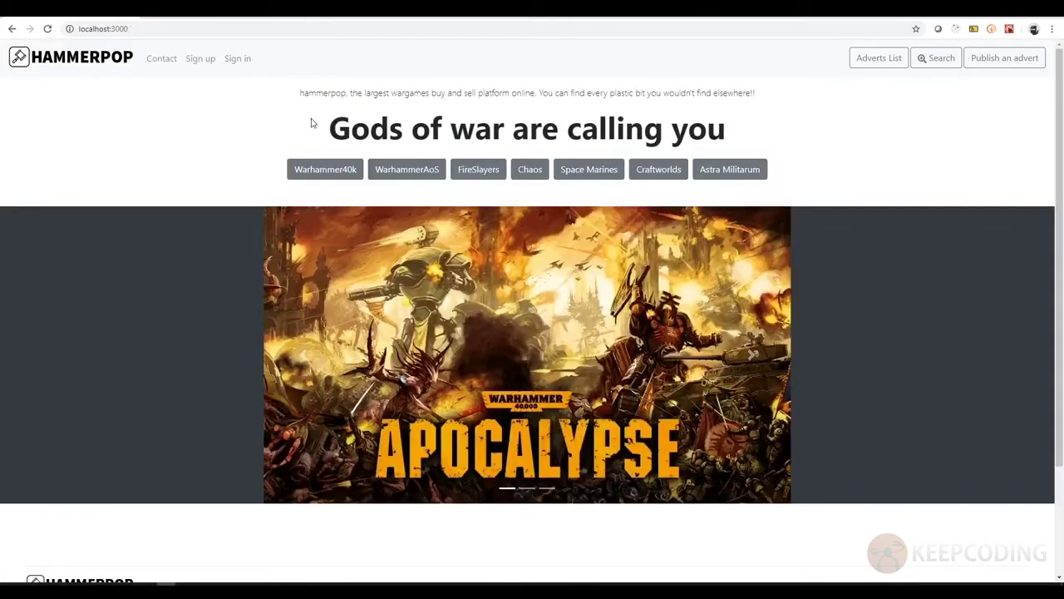
left_click(230, 60)
left_click(432, 135)
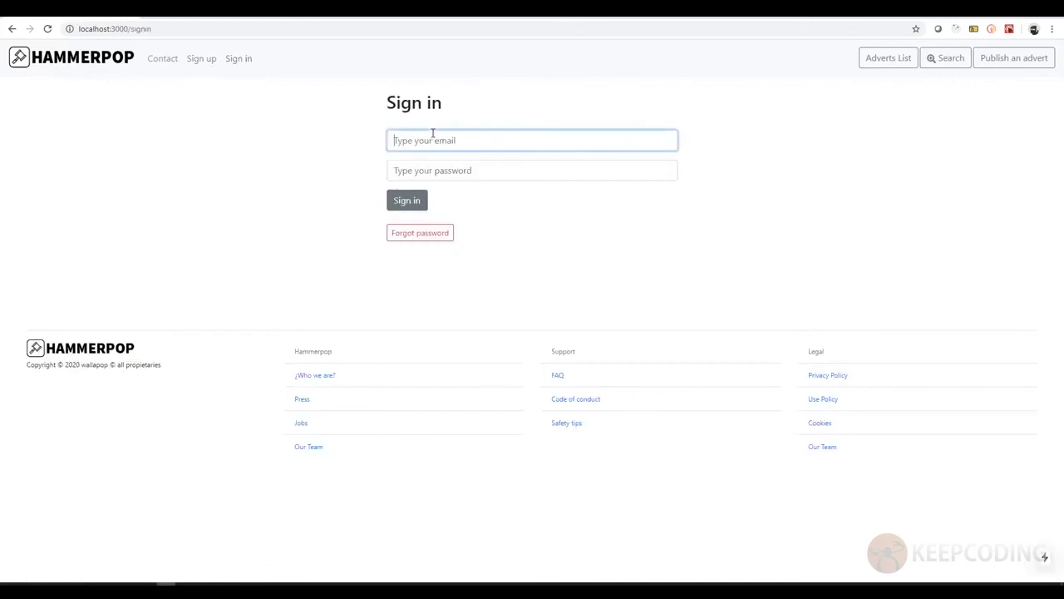
- Sign in as administrator with the admin e-mail and password, then open Manage Categories and Tags
key("Tab")
type("12")
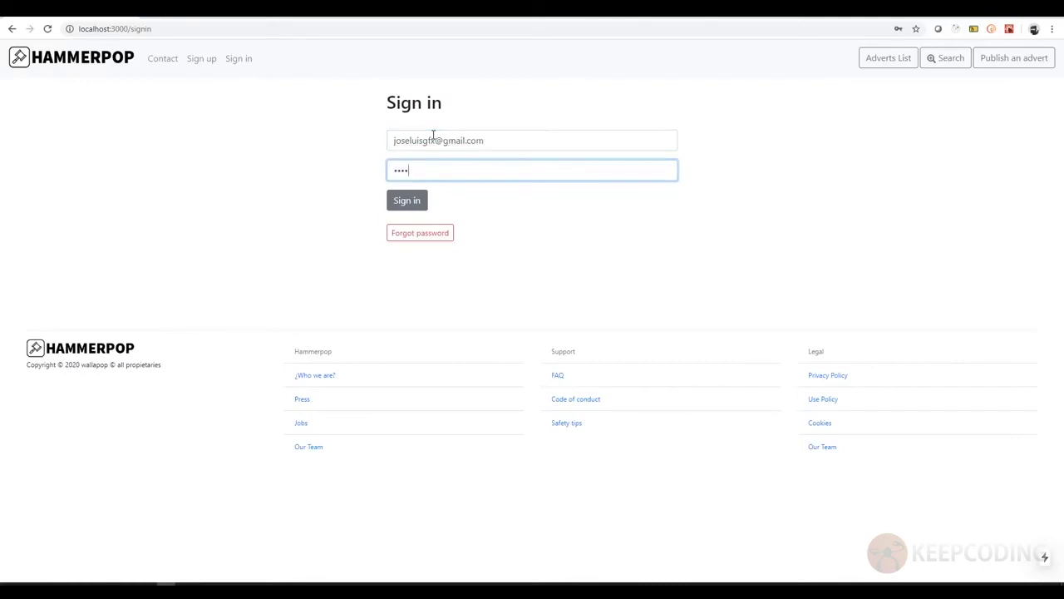
key("Return")
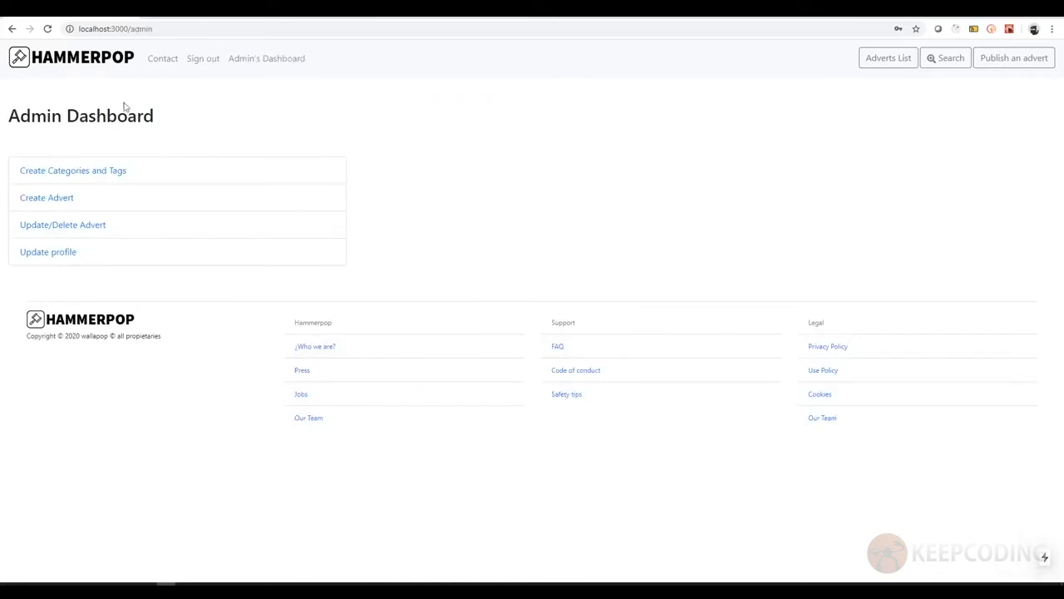
left_click(249, 62)
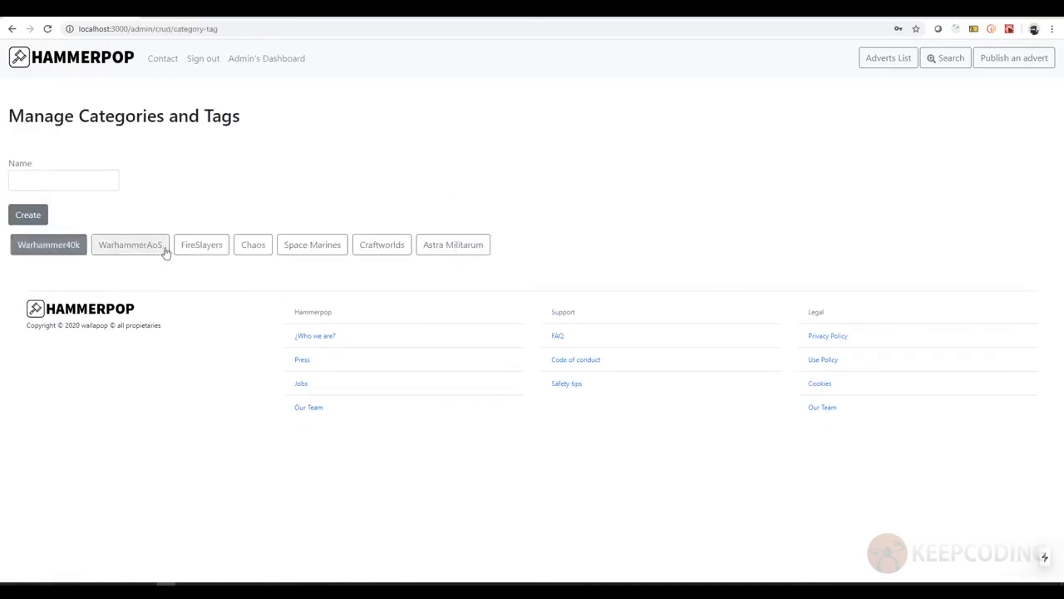
- Create an 'orcos' tag, delete it again, and return to the Admin Dashboard
left_click(67, 183)
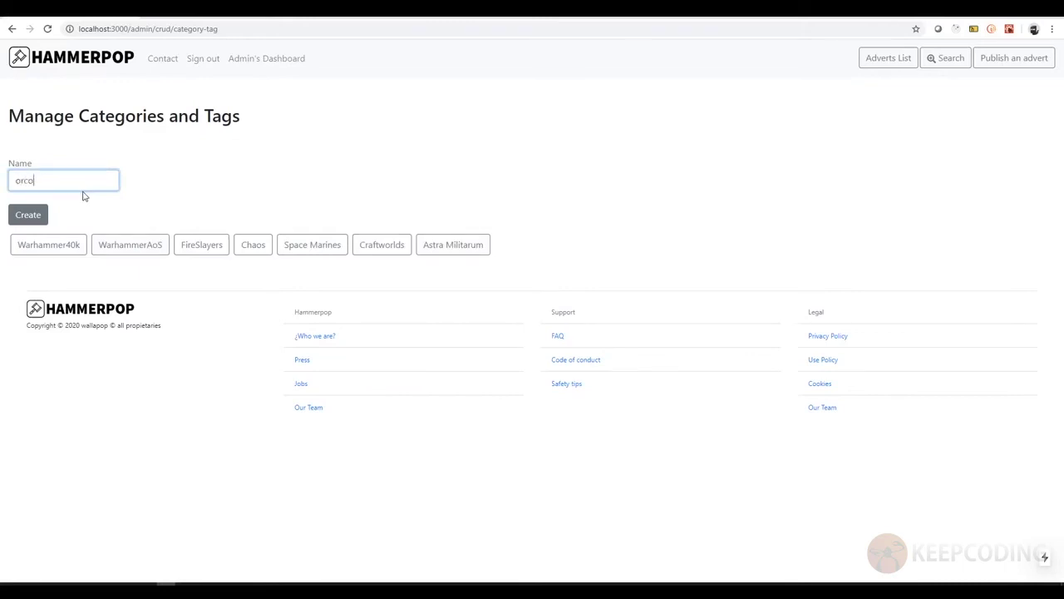
left_click(25, 218)
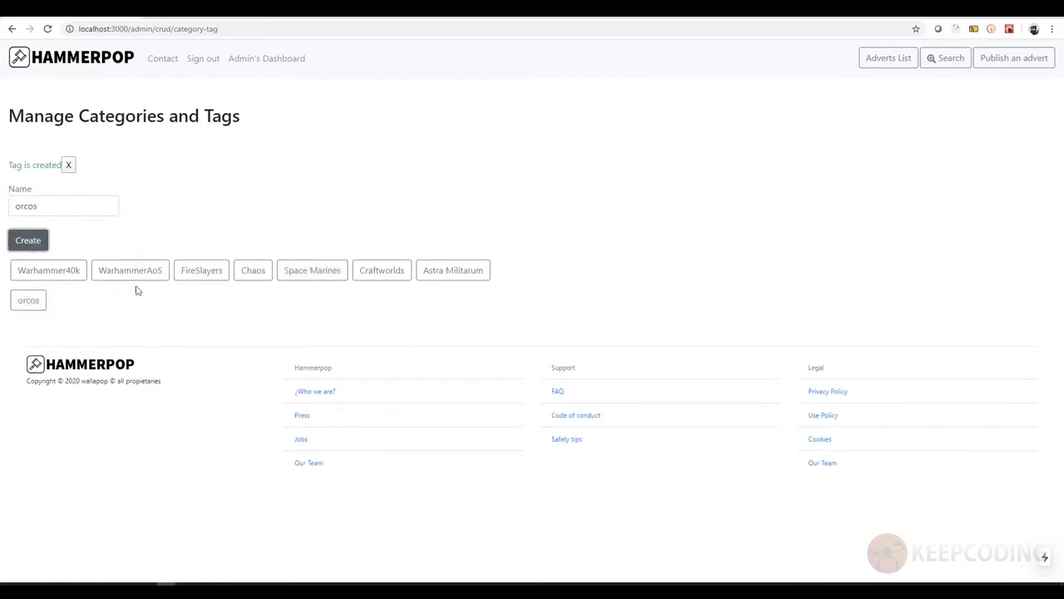
left_click(29, 303)
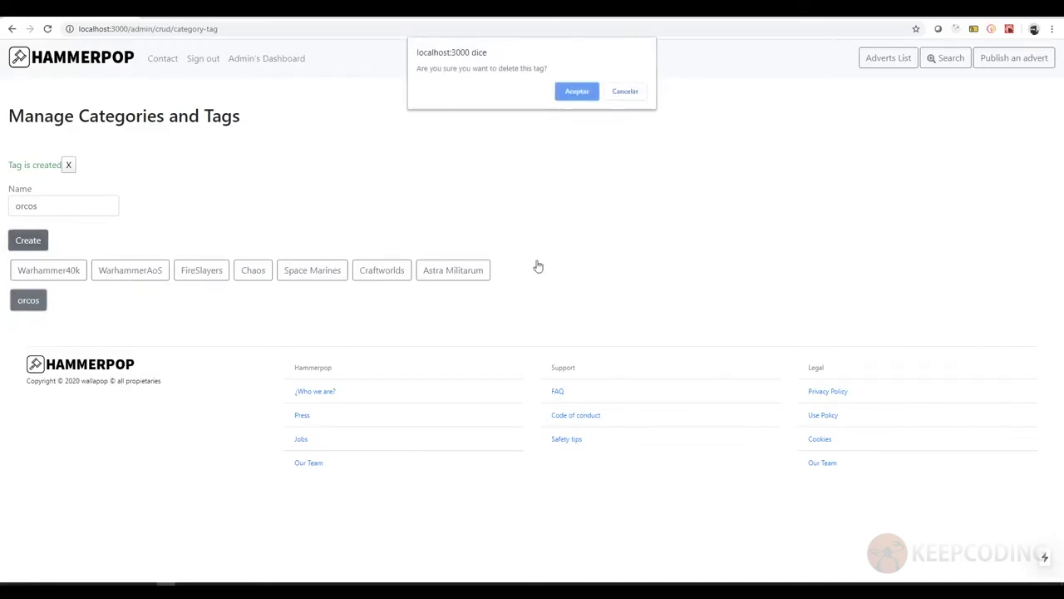
left_click(585, 98)
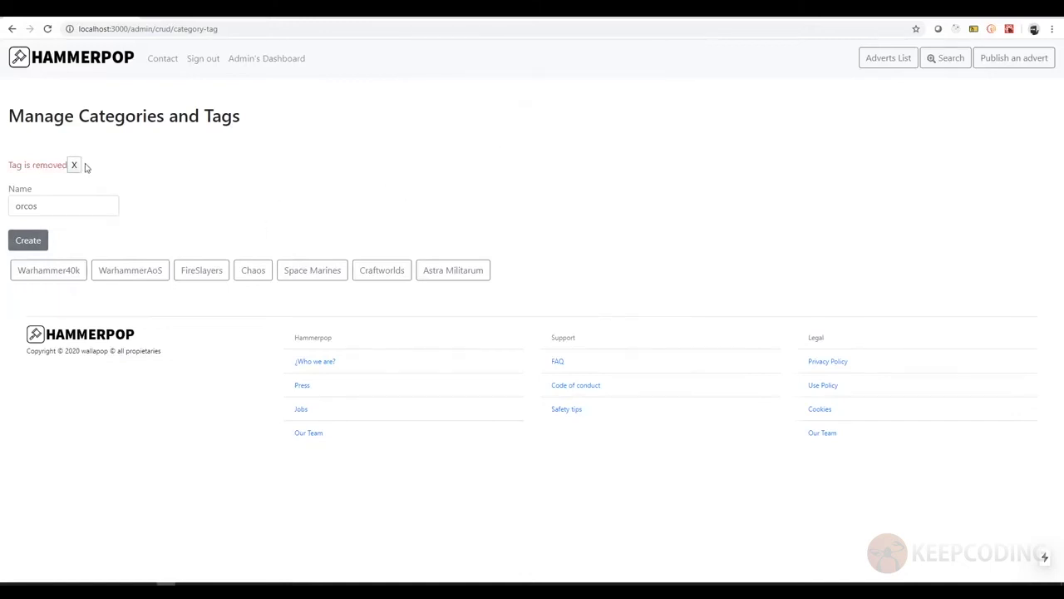
left_click(74, 165)
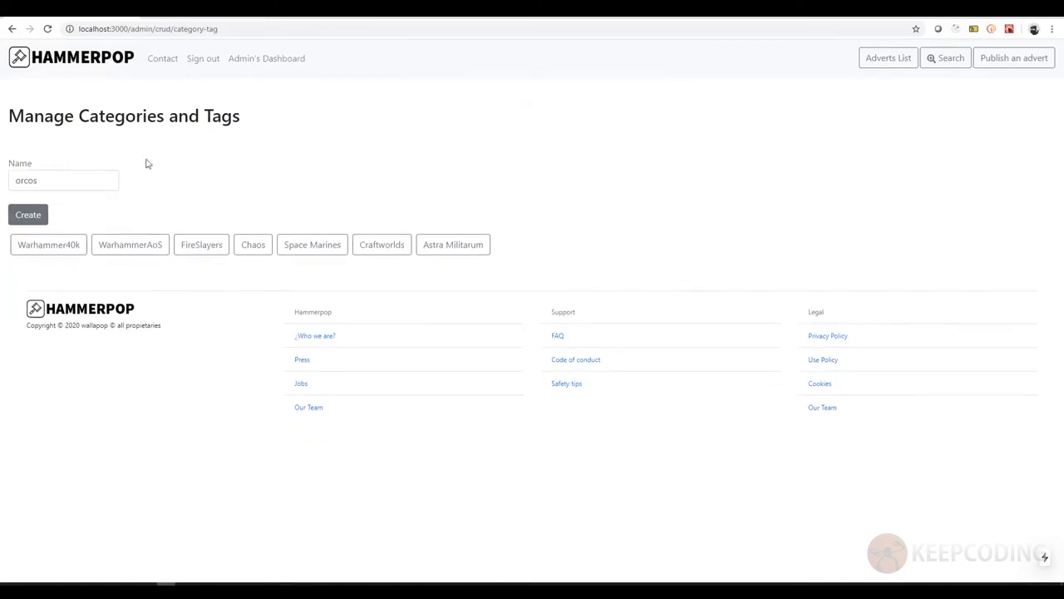
left_click(298, 61)
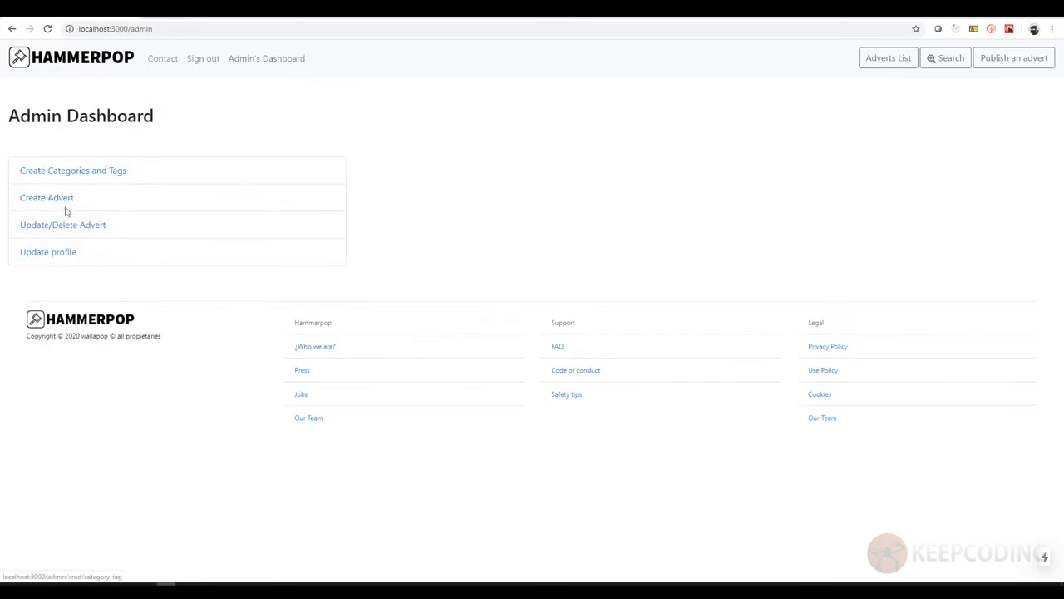
left_click(54, 201)
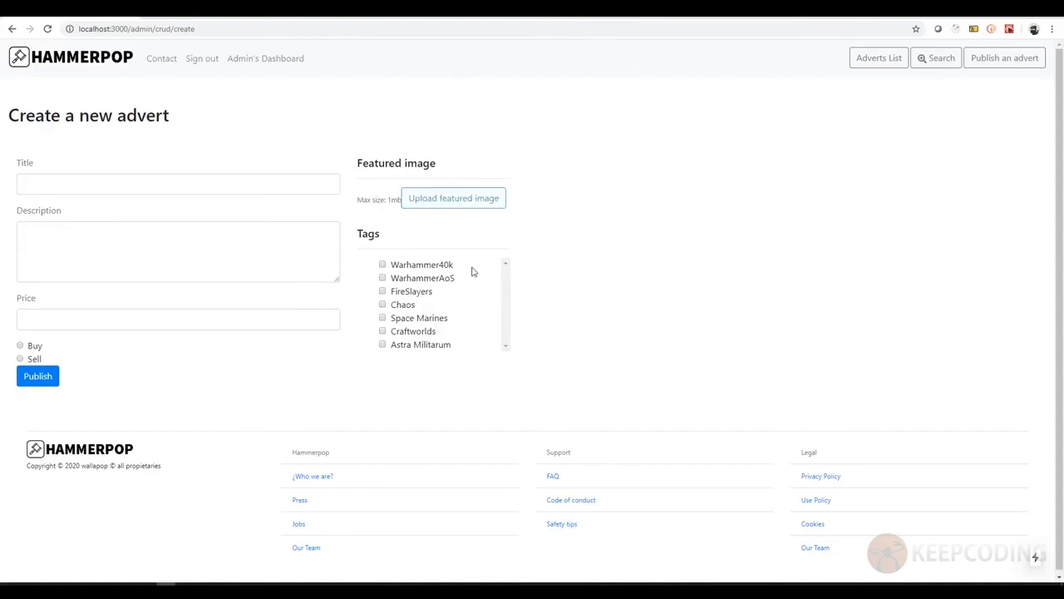
left_click(128, 246)
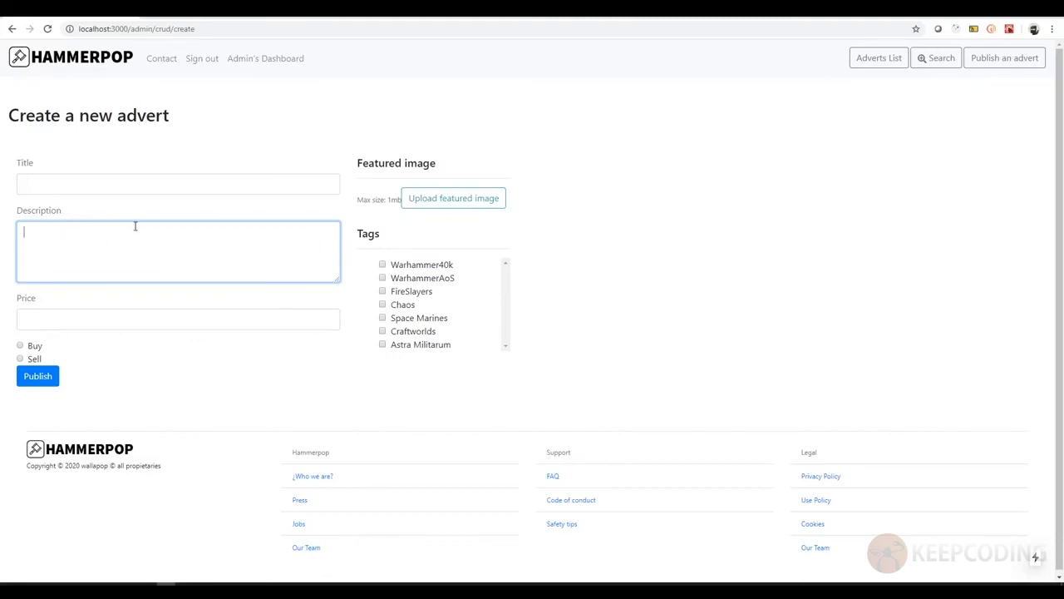
left_click(137, 324)
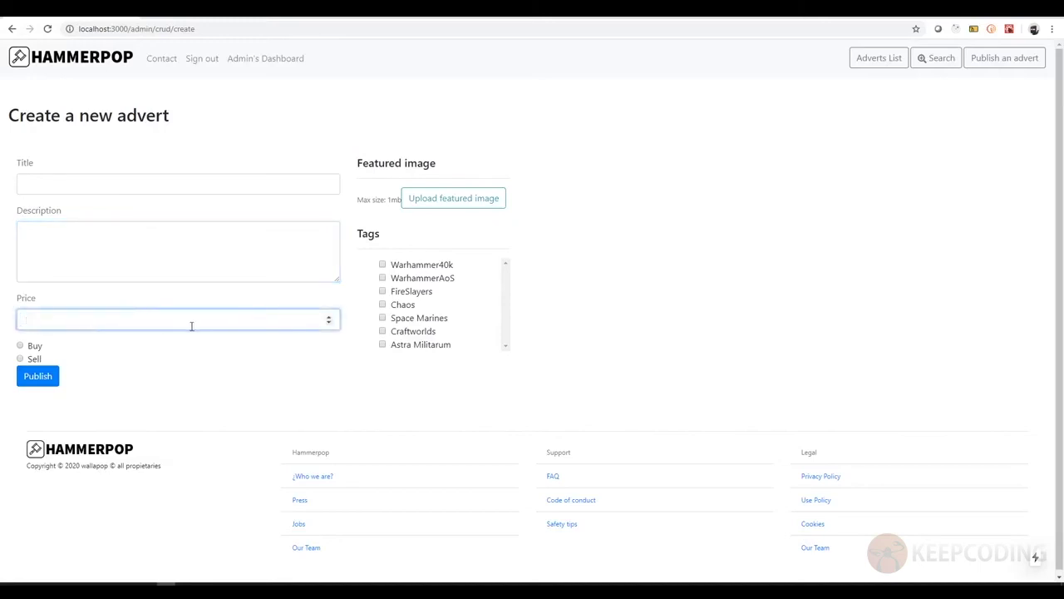
left_click(127, 178)
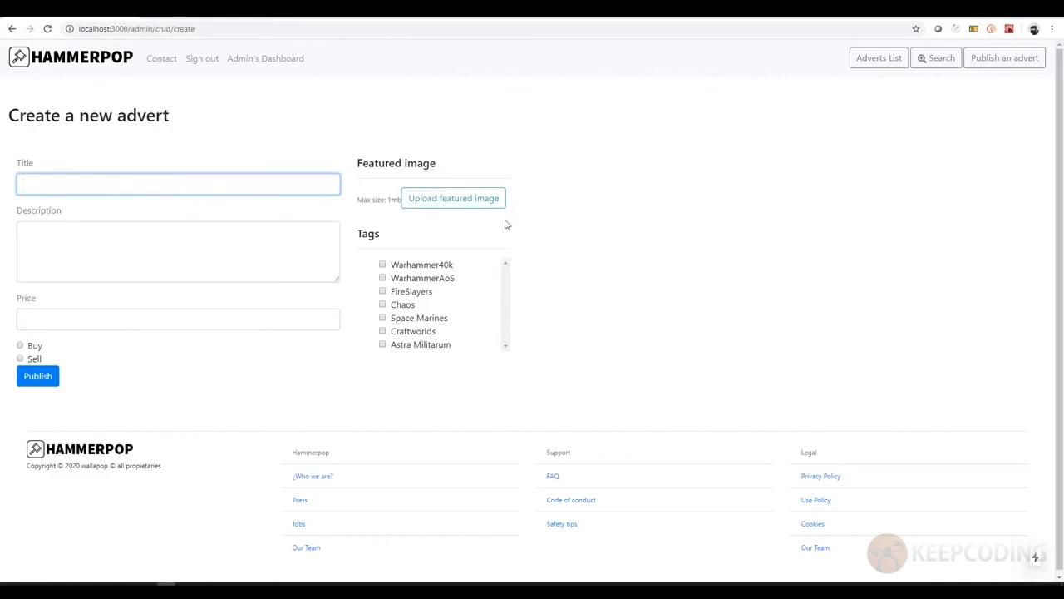
left_click(258, 60)
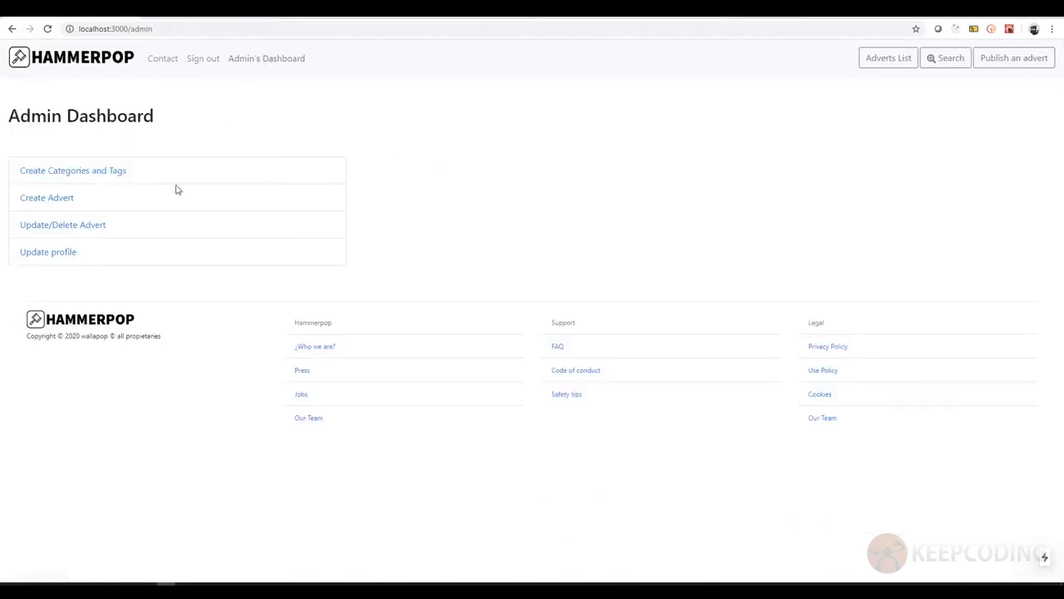
left_click(80, 226)
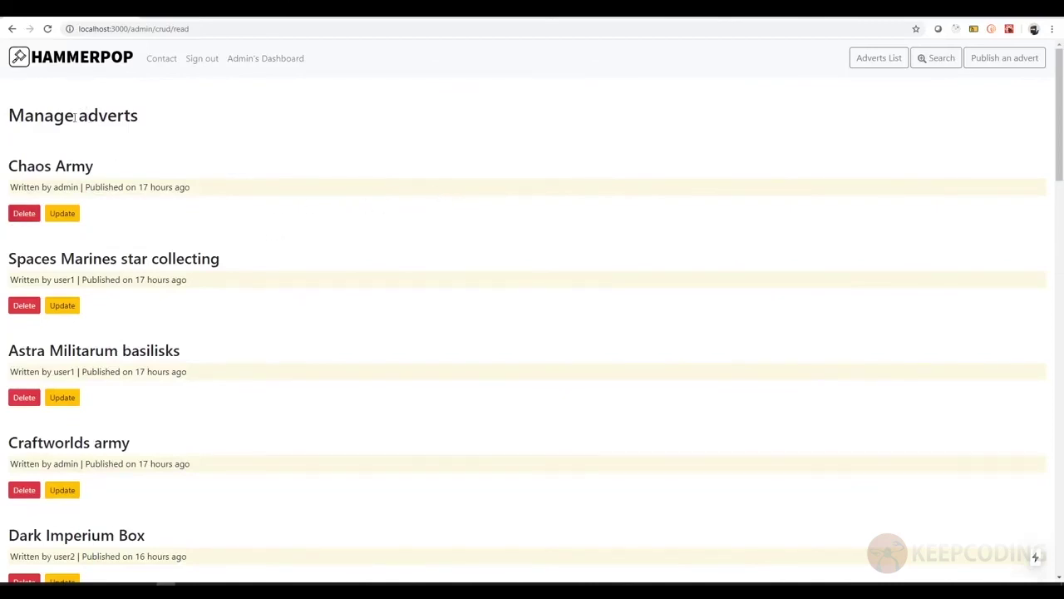
left_click(72, 214)
scroll(116, 171, "down", 2)
scroll(99, 134, "down", 1)
scroll(97, 136, "up", 3)
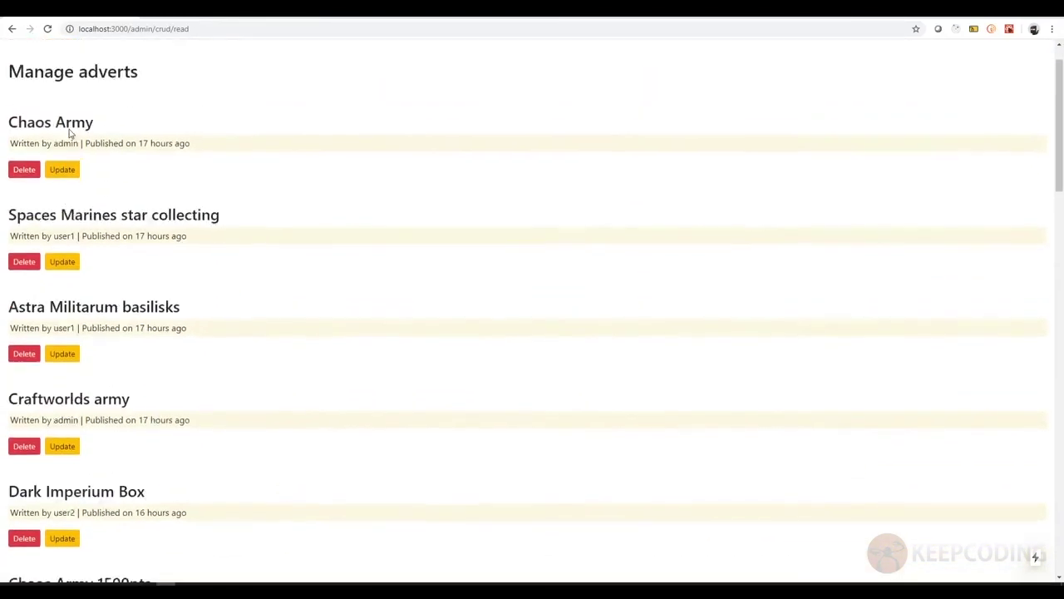
scroll(70, 133, "up", 1)
scroll(108, 203, "down", 3)
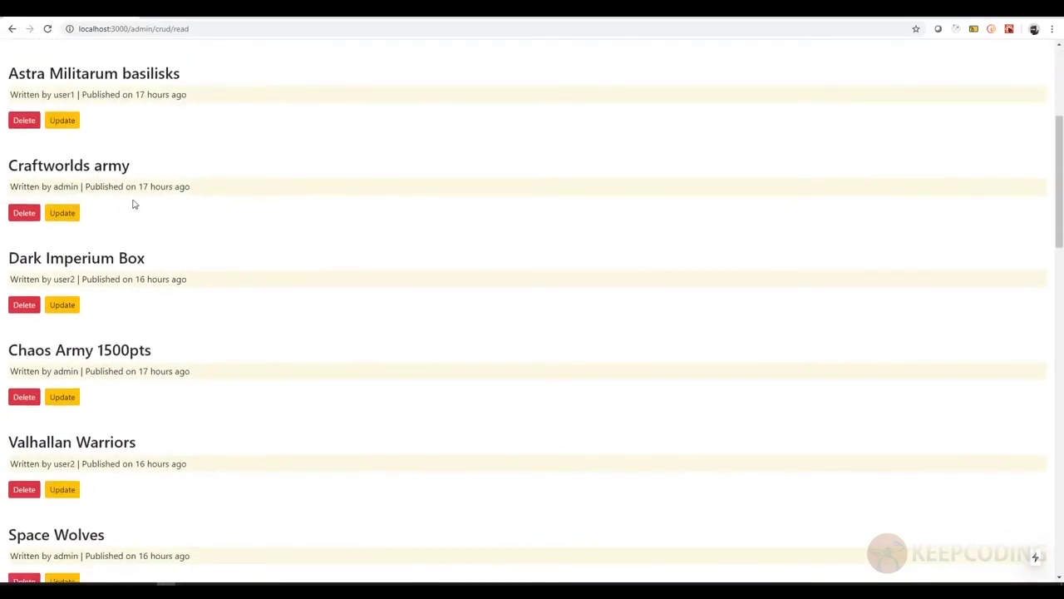
scroll(137, 203, "down", 3)
scroll(86, 185, "down", 2)
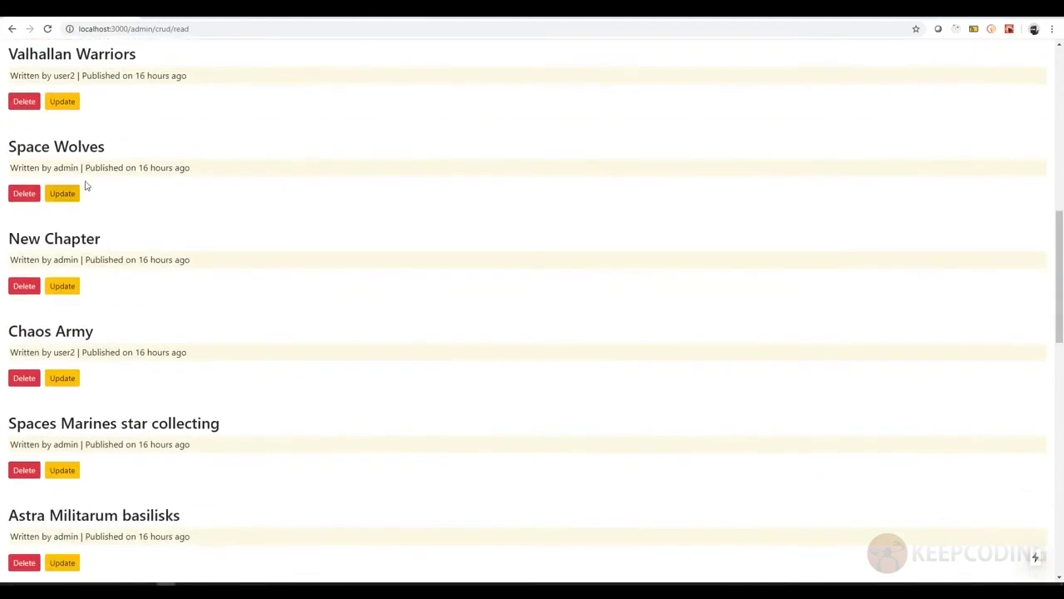
scroll(83, 182, "down", 3)
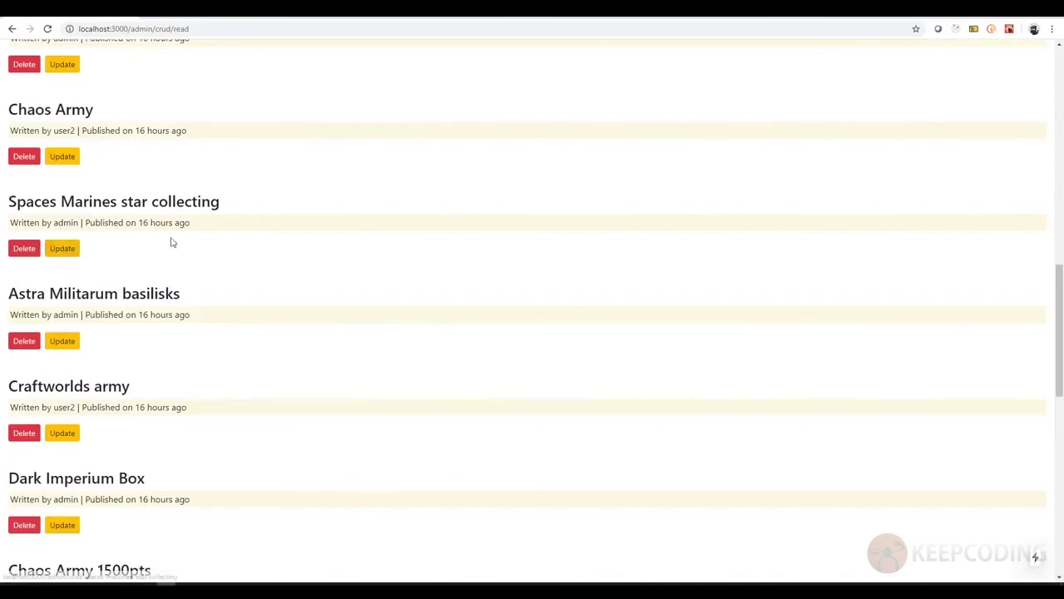
scroll(213, 242, "down", 4)
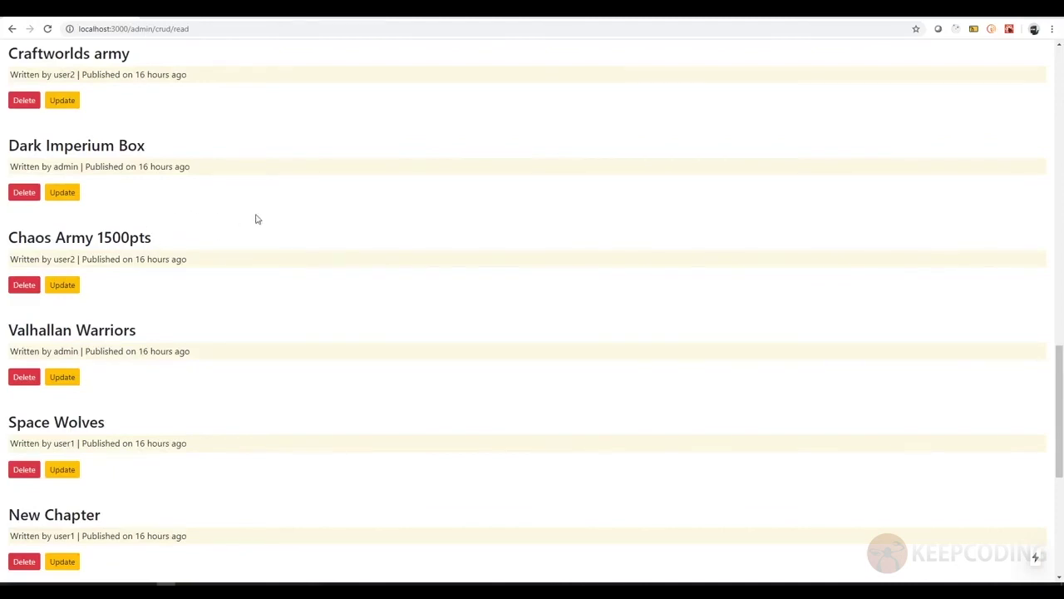
scroll(192, 213, "up", 1)
scroll(191, 215, "up", 5)
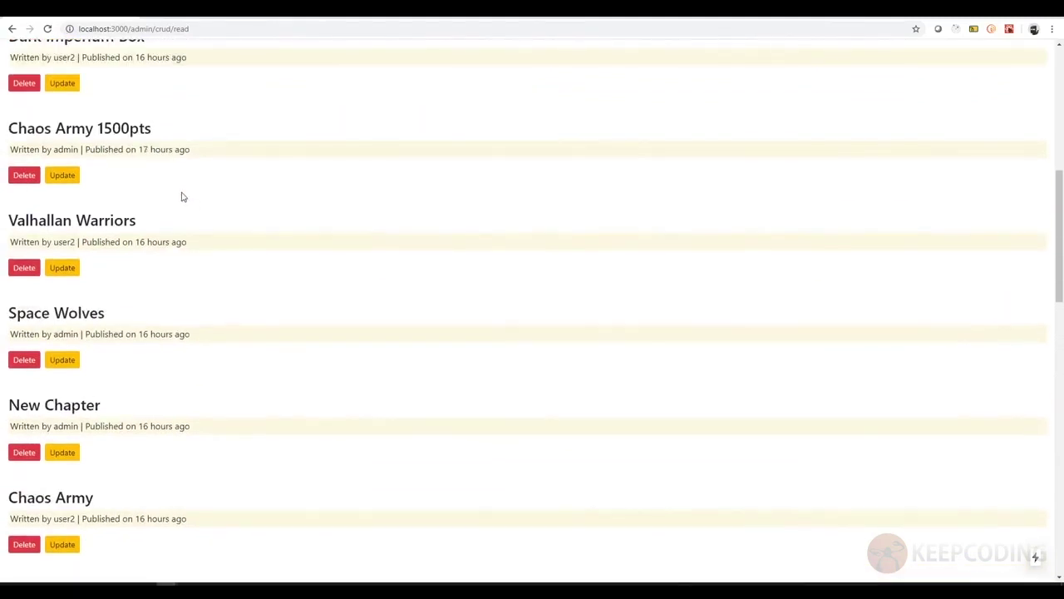
scroll(183, 197, "down", 8)
scroll(187, 204, "up", 3)
scroll(191, 203, "up", 10)
left_click(264, 65)
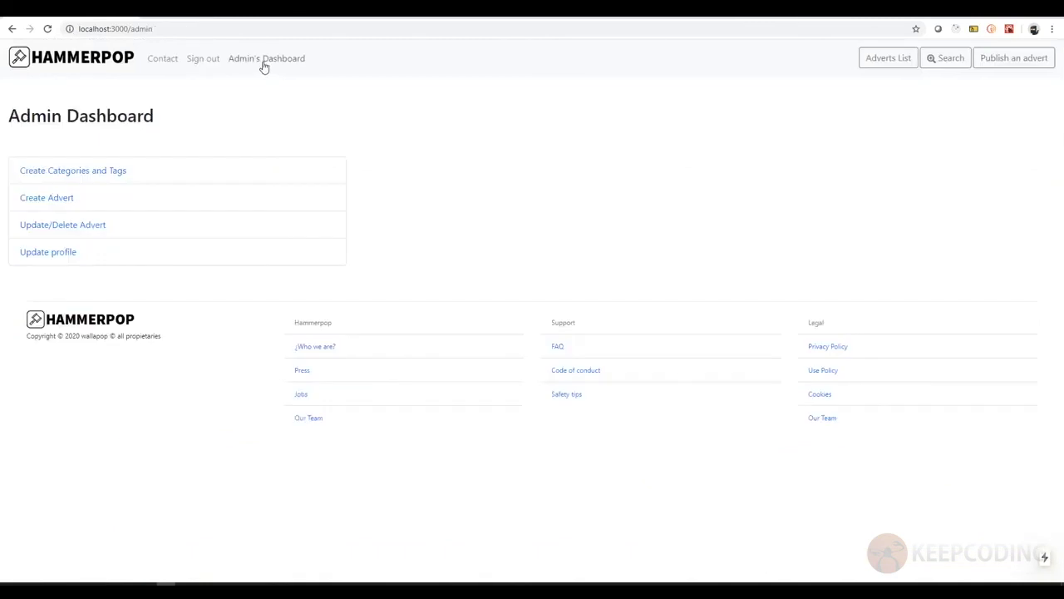
- View the admin's Update profile form, go back to the Admin Dashboard, and sign out
left_click(55, 254)
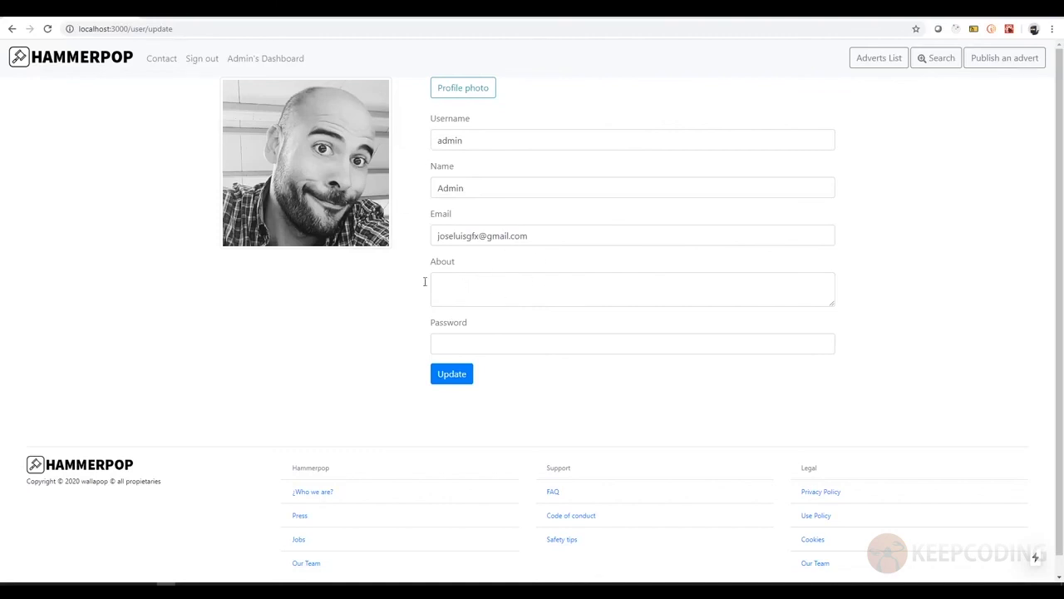
left_click(281, 62)
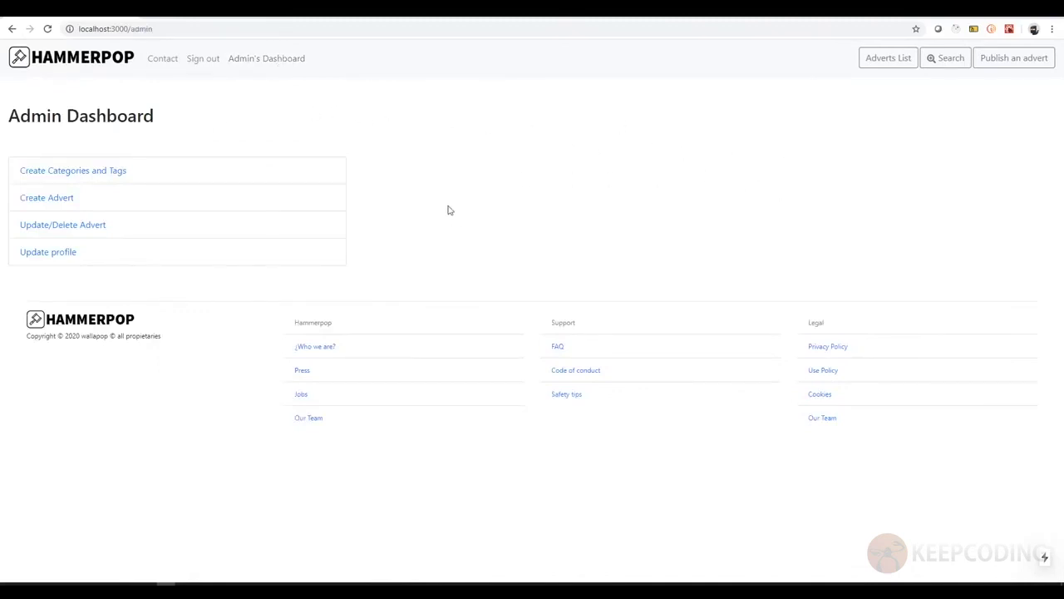
left_click(198, 63)
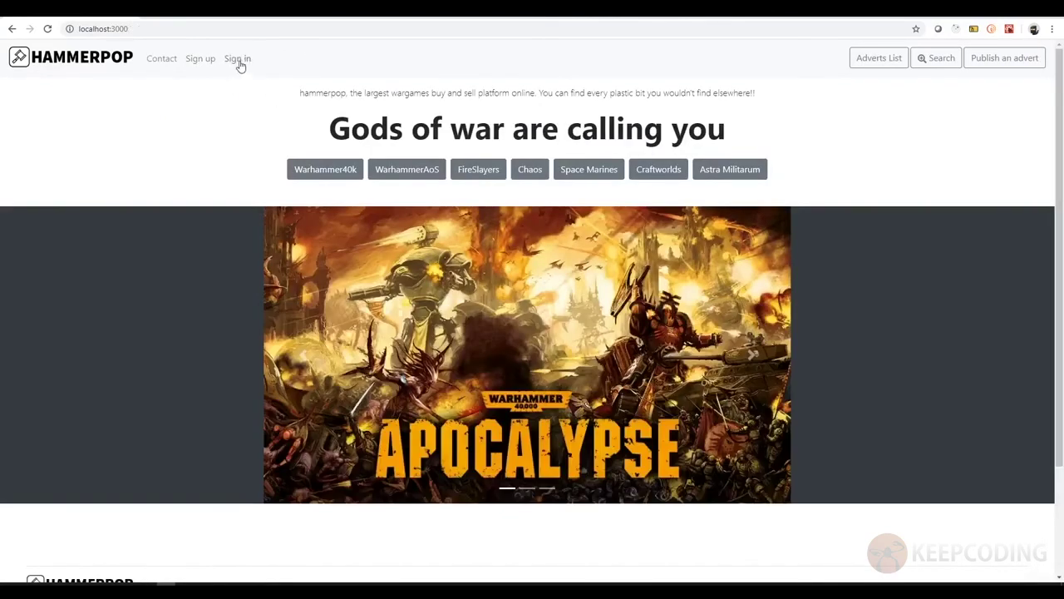
- Sign in as a regular user with the user's e-mail and password
left_click(239, 65)
left_click(433, 140)
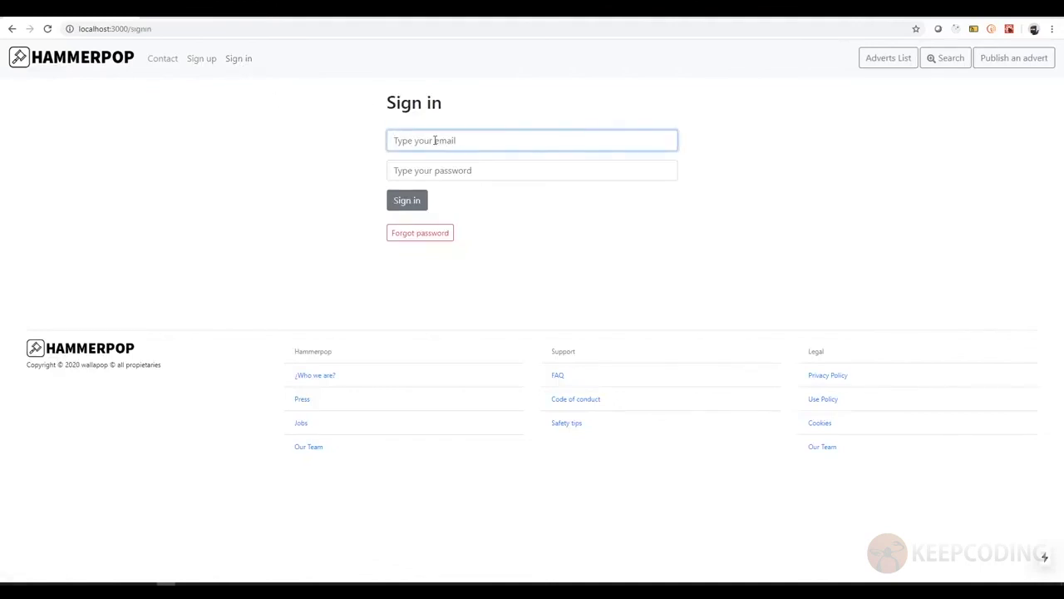
key("Tab")
type("•")
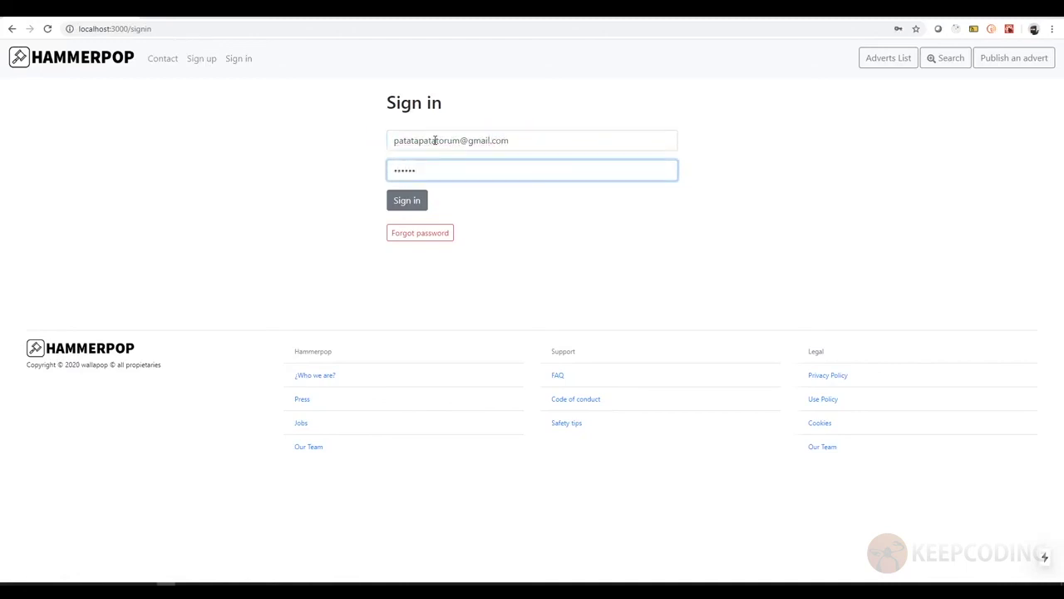
left_click(405, 202)
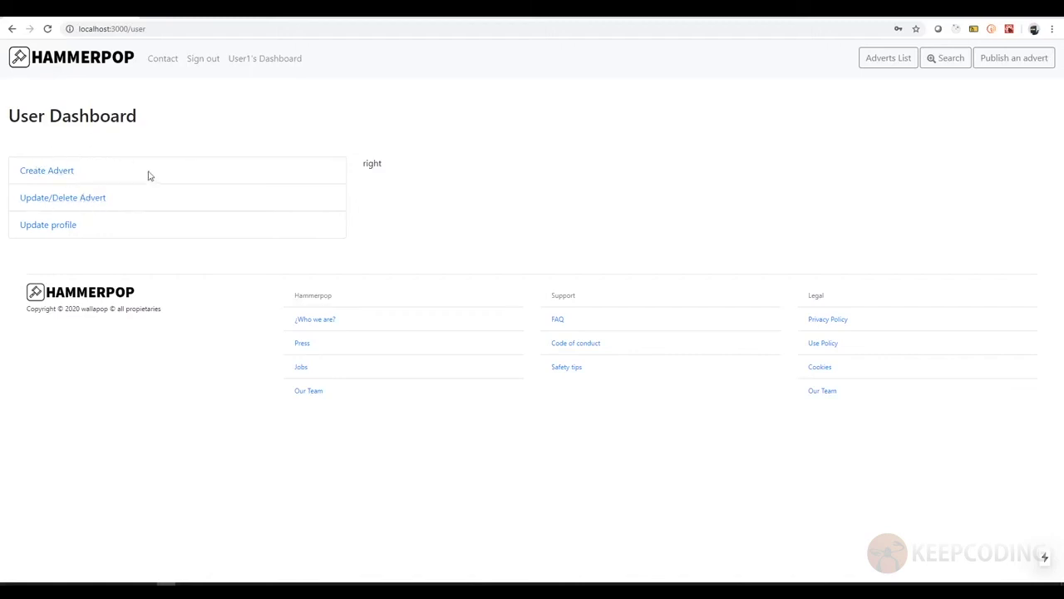
- Open Update/Delete Advert and review the user's adverts, Spaces Marines star collecting through Dwarfs
left_click(209, 208)
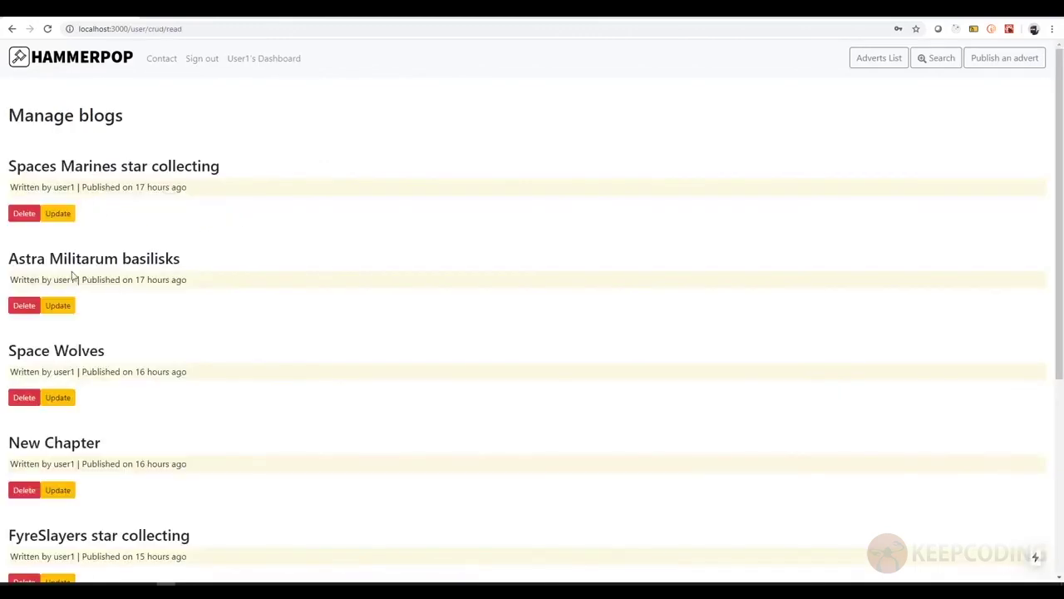
scroll(72, 276, "down", 4)
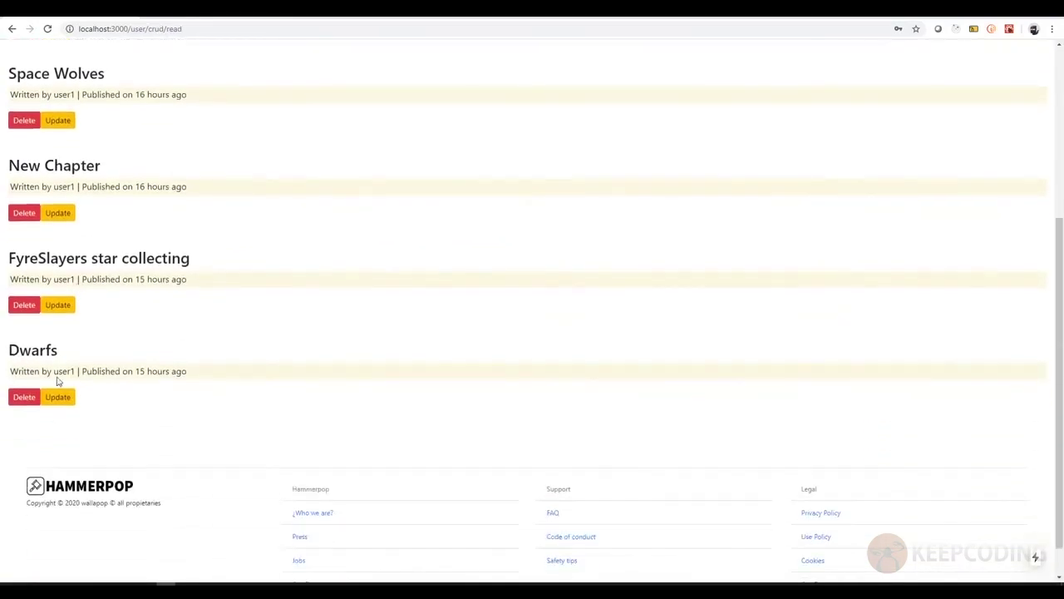
scroll(61, 308, "up", 5)
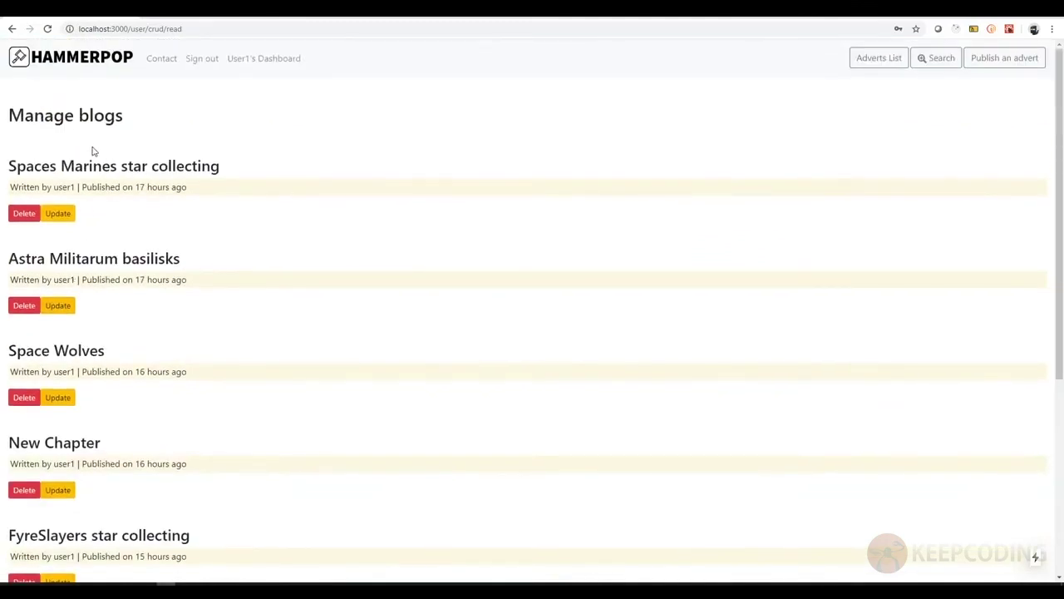